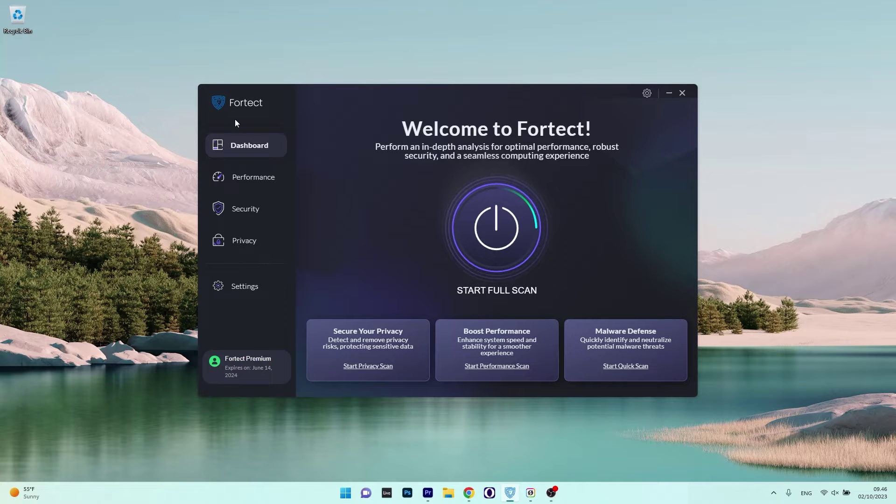
Browse the Crashed Programs, Junk Files and Registry scans, Security and Privacy, then return to the dashboard
{"action": "left_click", "coordinate": [246, 184]}
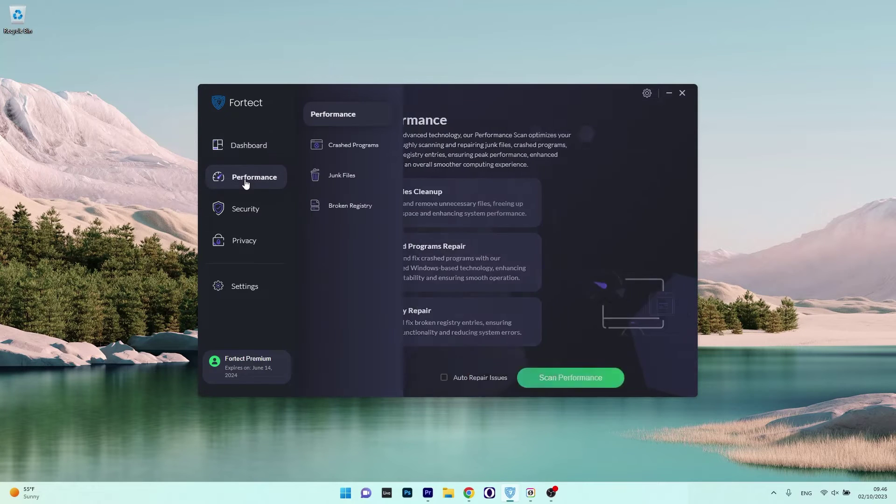
{"action": "left_click", "coordinate": [350, 151]}
{"action": "left_click", "coordinate": [345, 175]}
{"action": "left_click", "coordinate": [341, 204]}
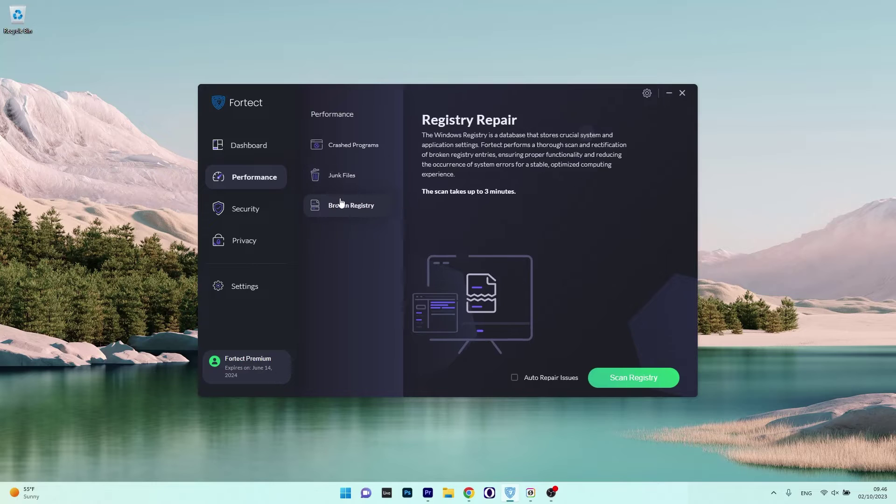
{"action": "left_click", "coordinate": [248, 211]}
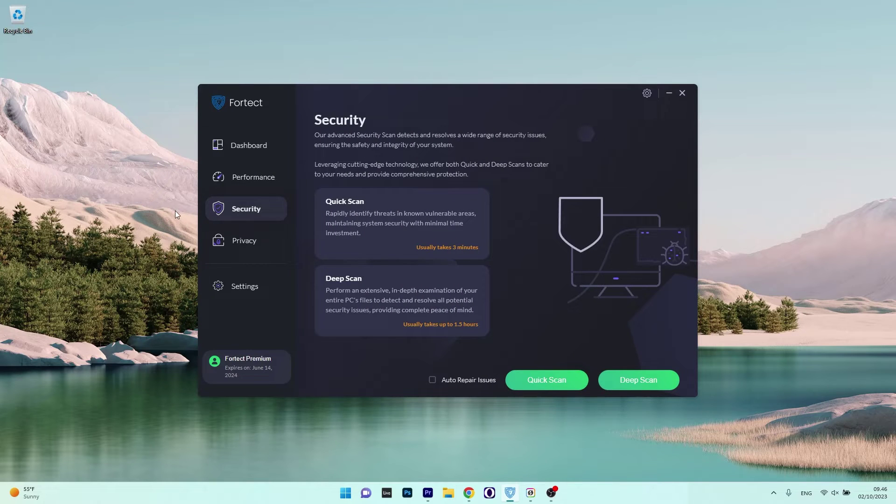
{"action": "left_click", "coordinate": [248, 243]}
{"action": "left_click", "coordinate": [271, 150]}
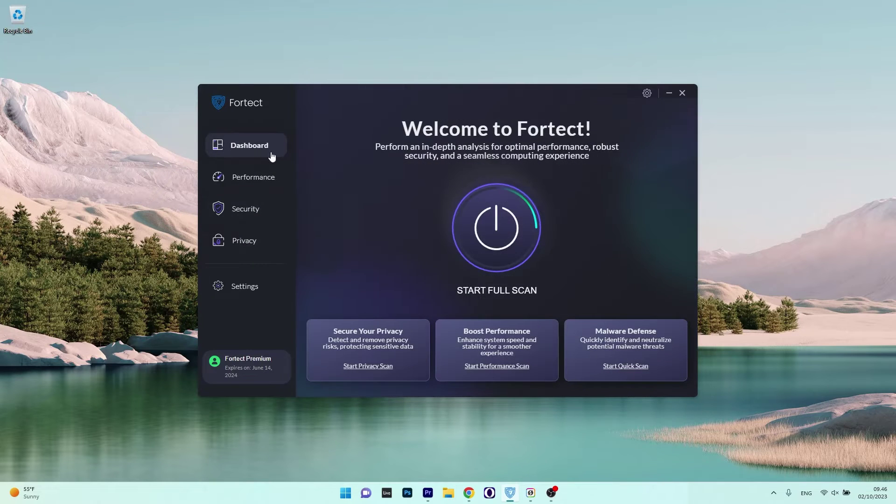
Run a full scan and scroll its 8,129-issue summary through PC Profile and Program Failures
{"action": "left_click", "coordinate": [498, 235]}
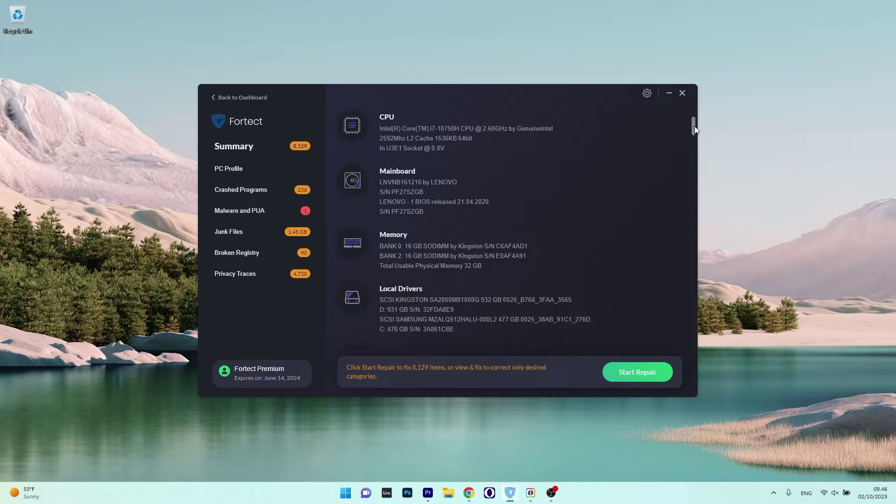
{"action": "left_click_drag", "start_coordinate": [694, 126], "coordinate": [698, 161]}
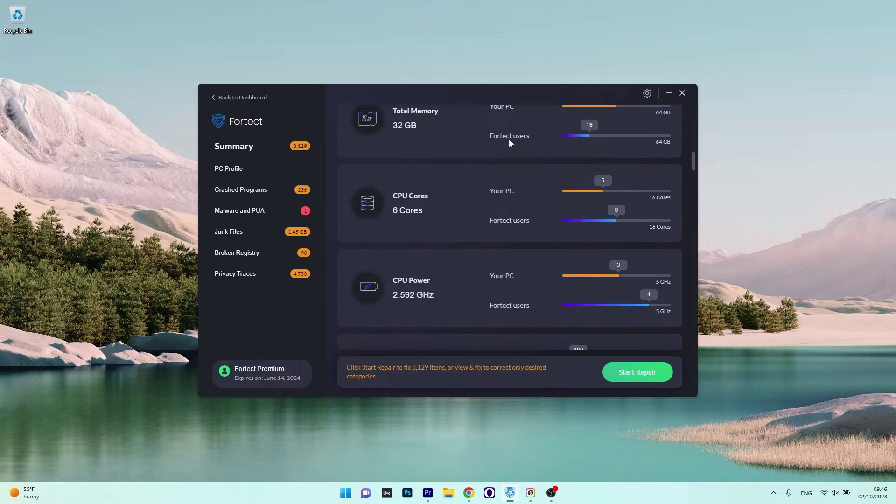
{"action": "scroll", "coordinate": [606, 236], "scroll_direction": "down", "scroll_amount": 4}
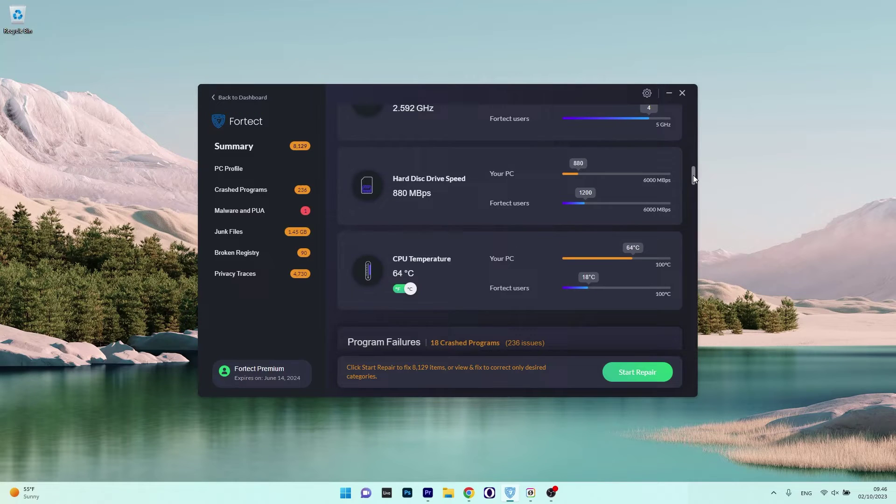
{"action": "left_click_drag", "start_coordinate": [693, 179], "coordinate": [693, 193]}
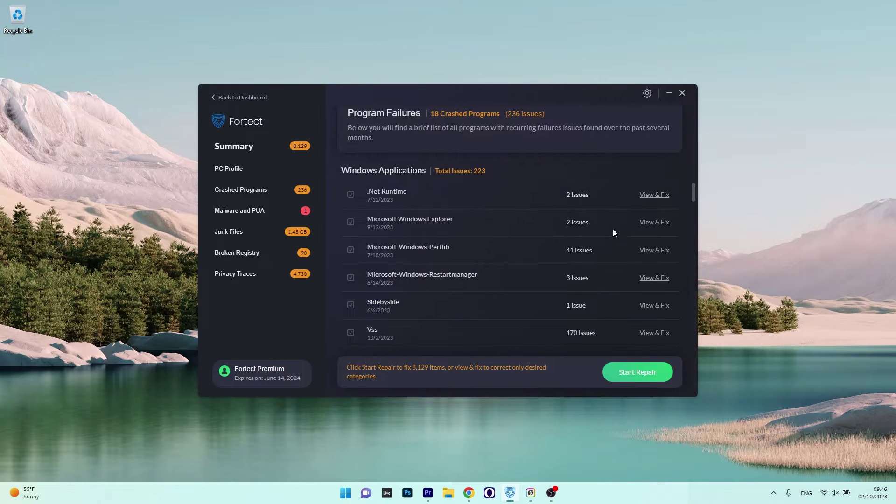
{"action": "scroll", "coordinate": [609, 231], "scroll_direction": "down", "scroll_amount": 2}
{"action": "scroll", "coordinate": [602, 243], "scroll_direction": "up", "scroll_amount": 1}
{"action": "scroll", "coordinate": [637, 271], "scroll_direction": "down", "scroll_amount": 1}
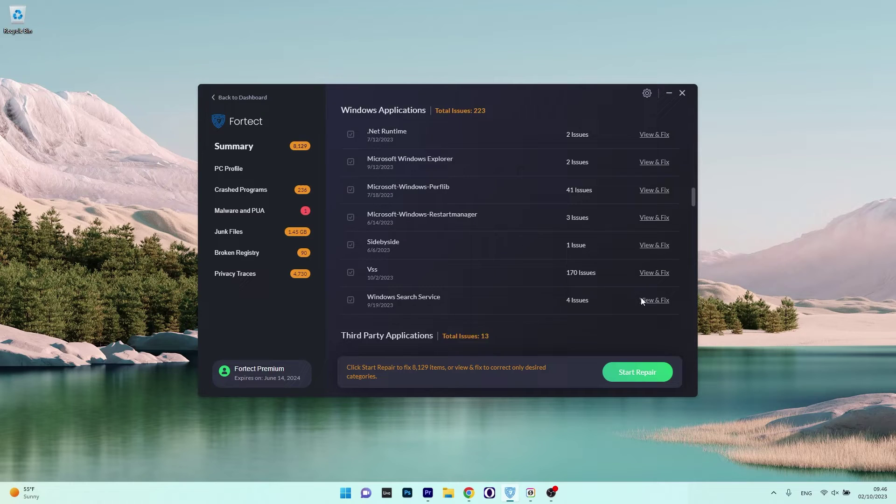
{"action": "left_click", "coordinate": [659, 241]}
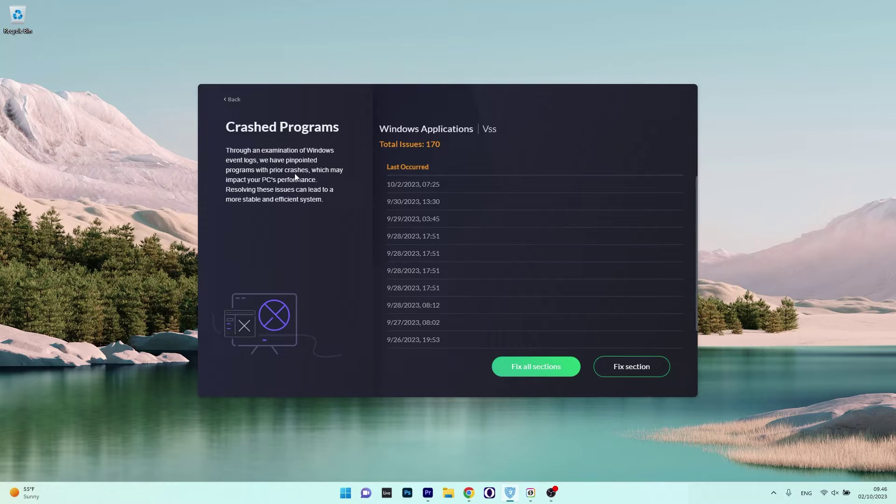
{"action": "left_click", "coordinate": [232, 100]}
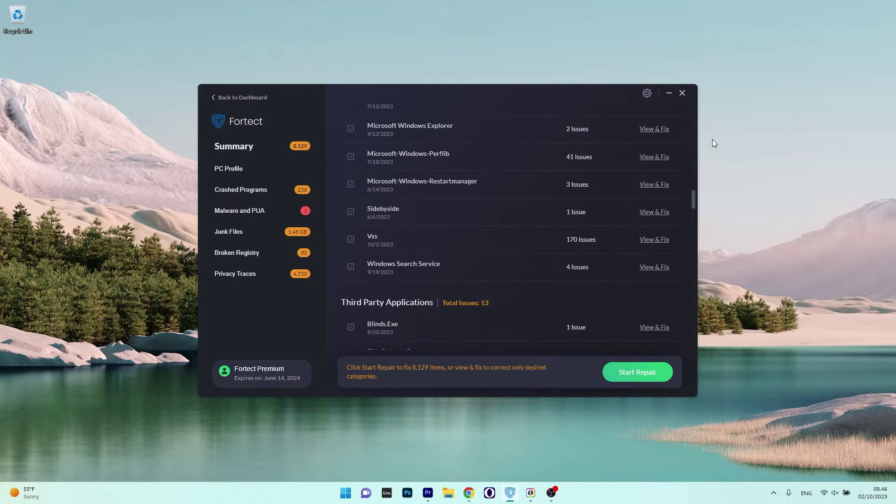
{"action": "scroll", "coordinate": [694, 213], "scroll_direction": "down", "scroll_amount": 10}
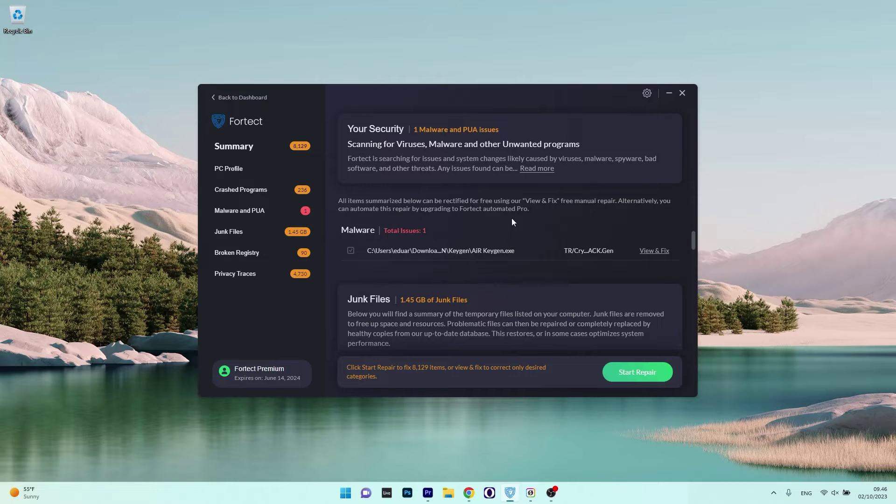
{"action": "scroll", "coordinate": [559, 323], "scroll_direction": "down", "scroll_amount": 5}
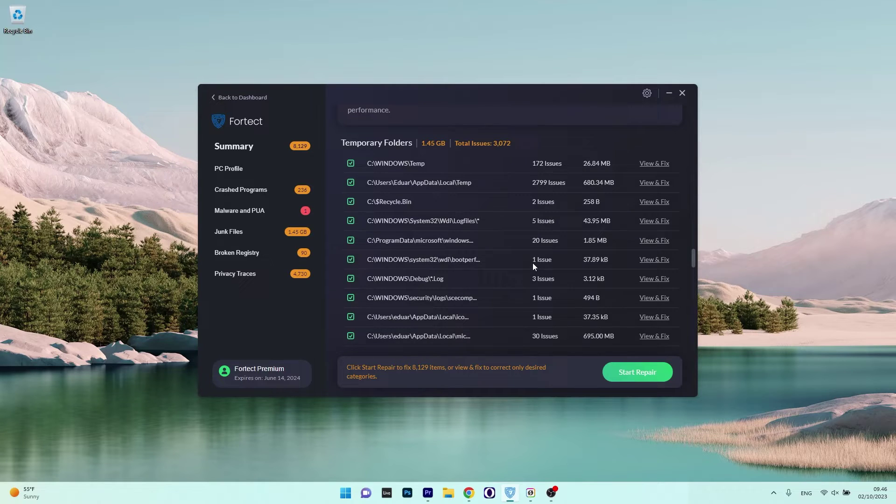
{"action": "left_click_drag", "start_coordinate": [693, 257], "coordinate": [691, 321]}
{"action": "scroll", "coordinate": [626, 251], "scroll_direction": "down", "scroll_amount": 1}
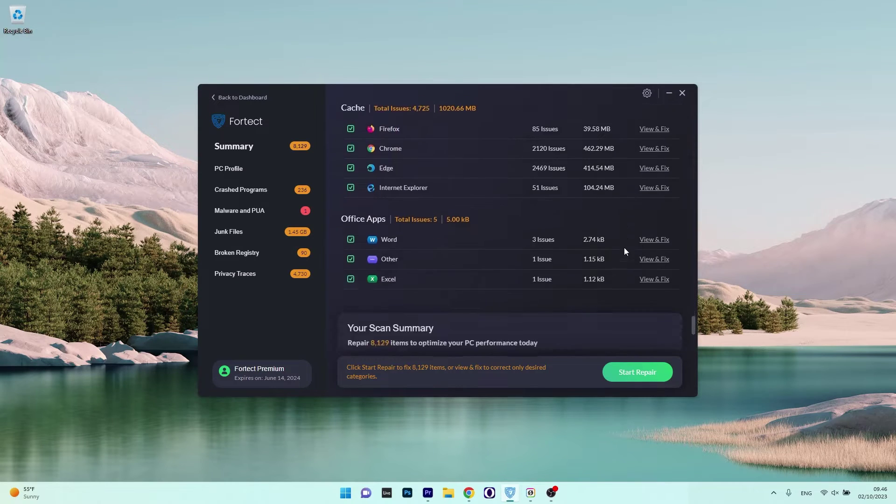
{"action": "scroll", "coordinate": [625, 251], "scroll_direction": "up", "scroll_amount": 1}
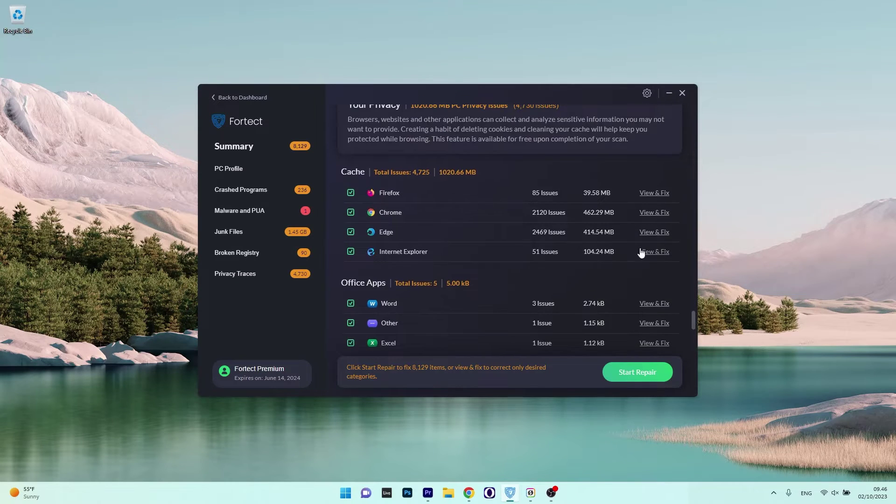
{"action": "left_click", "coordinate": [226, 193]}
{"action": "left_click", "coordinate": [236, 232]}
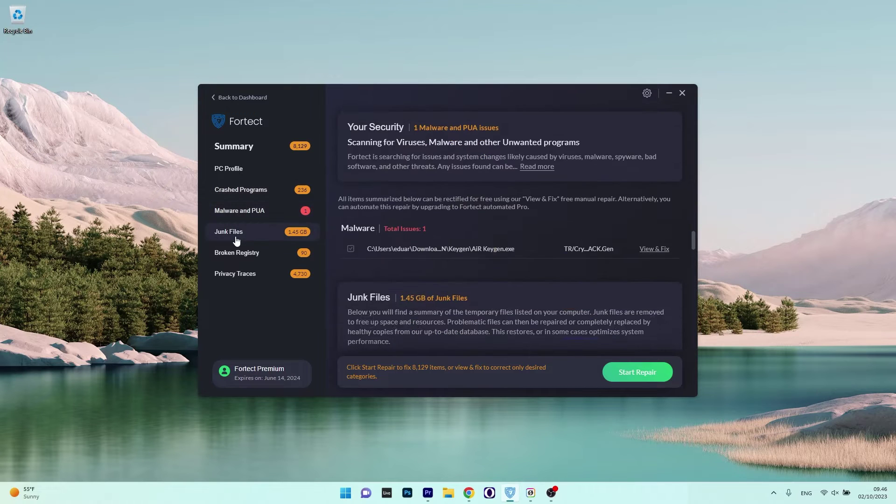
{"action": "left_click_drag", "start_coordinate": [693, 240], "coordinate": [700, 163]}
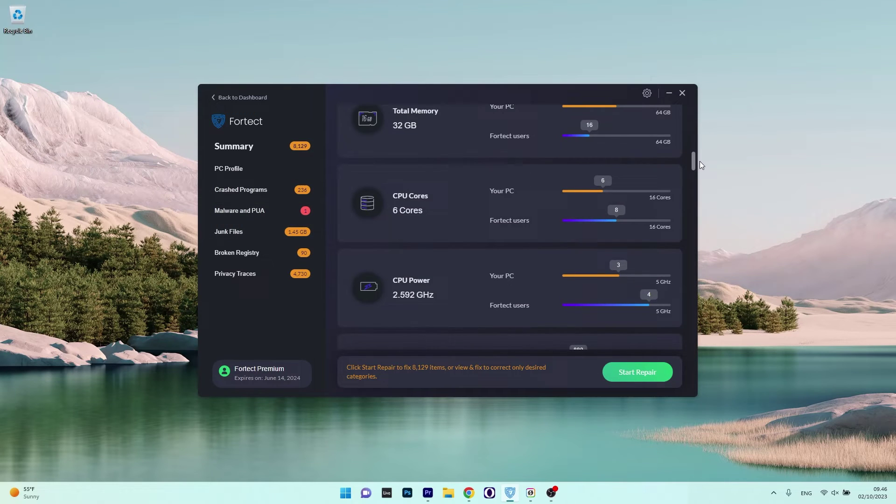
{"action": "scroll", "coordinate": [608, 161], "scroll_direction": "up", "scroll_amount": 1}
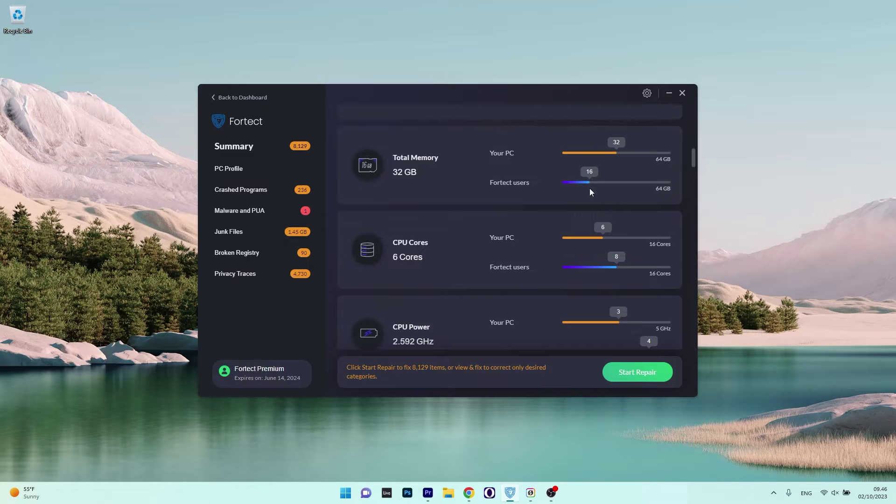
{"action": "scroll", "coordinate": [610, 217], "scroll_direction": "down", "scroll_amount": 1}
{"action": "scroll", "coordinate": [589, 217], "scroll_direction": "up", "scroll_amount": 1}
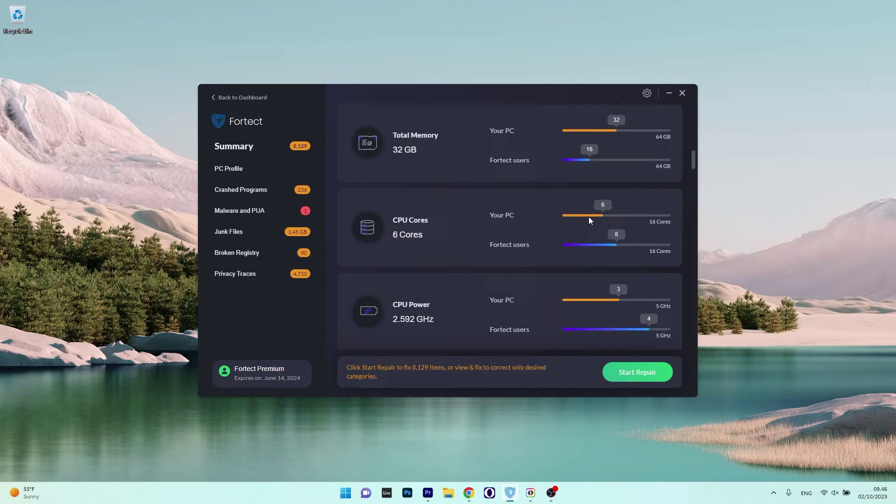
{"action": "scroll", "coordinate": [589, 219], "scroll_direction": "down", "scroll_amount": 3}
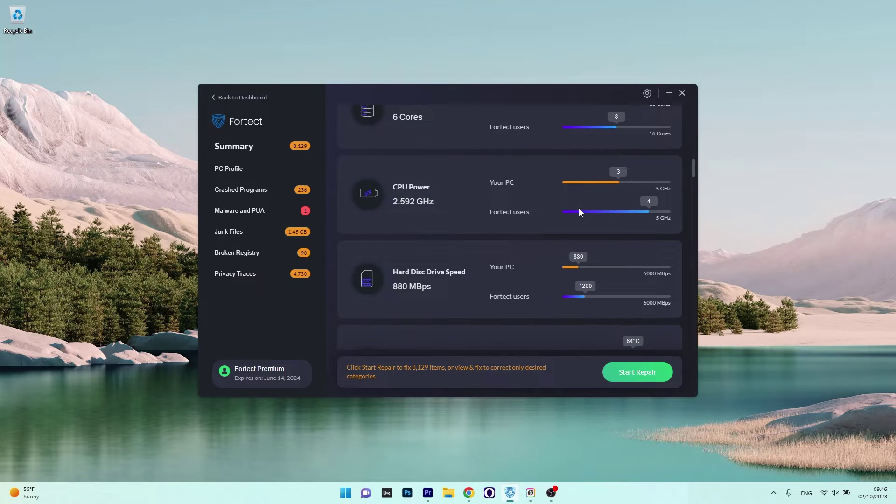
Review Performance's Crashed Programs, Junk Files and Broken Registry scans, then the Security and Privacy sections
{"action": "left_click", "coordinate": [248, 176]}
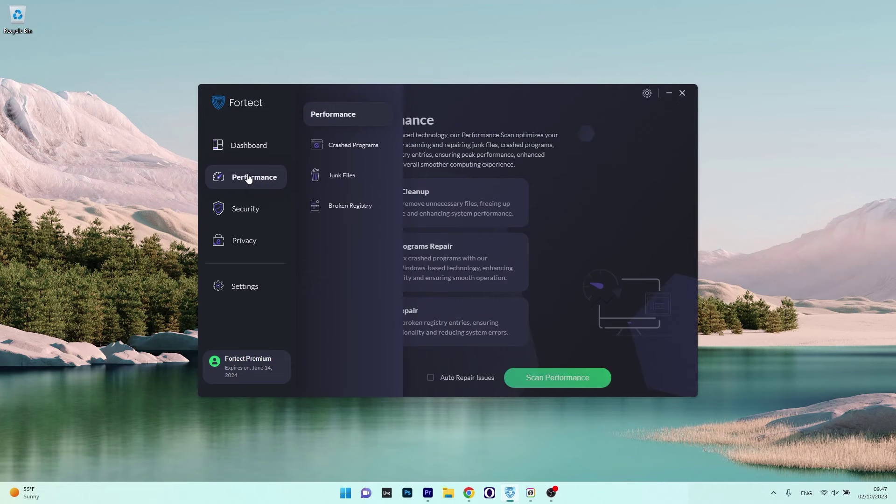
{"action": "left_click", "coordinate": [344, 145]}
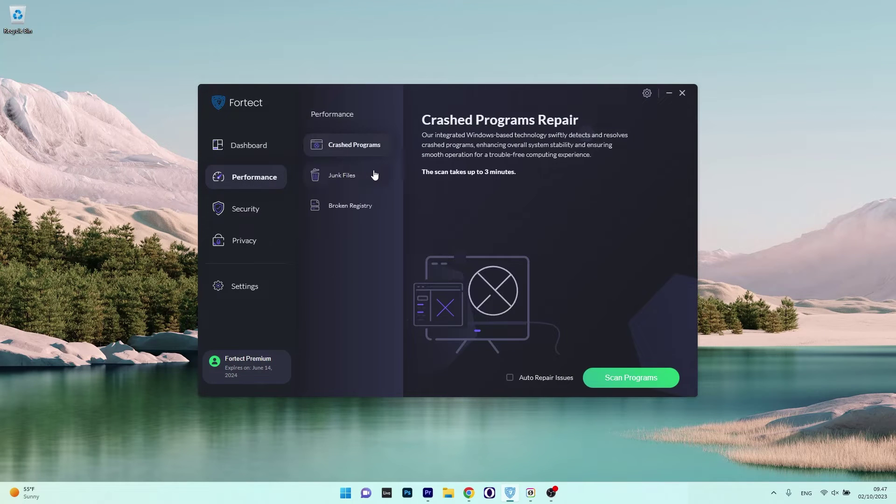
{"action": "left_click", "coordinate": [374, 175]}
{"action": "left_click", "coordinate": [371, 213]}
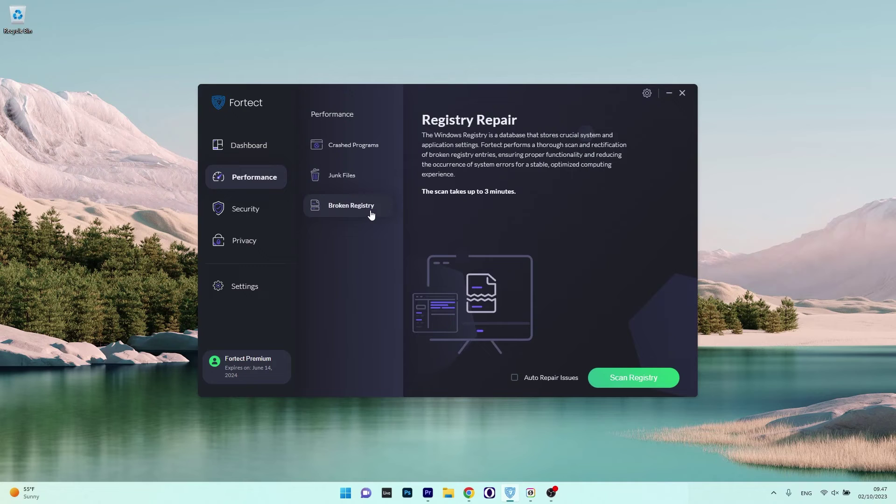
{"action": "left_click", "coordinate": [242, 216]}
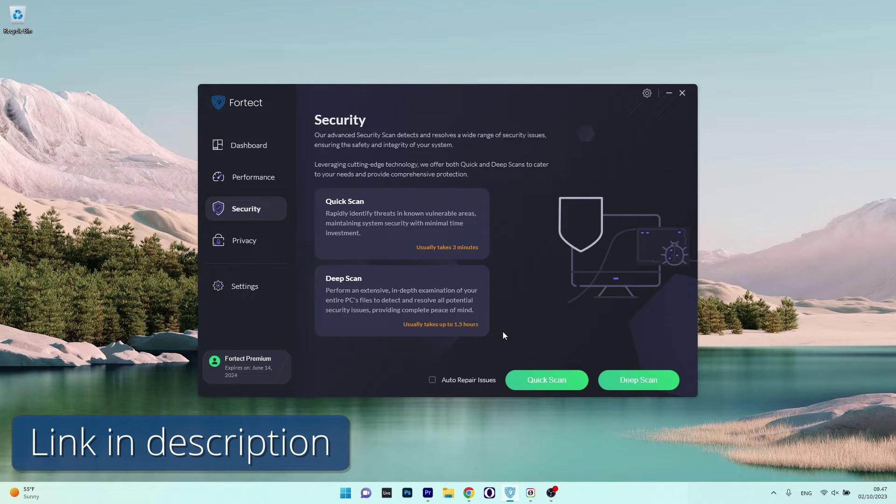
{"action": "left_click", "coordinate": [251, 243]}
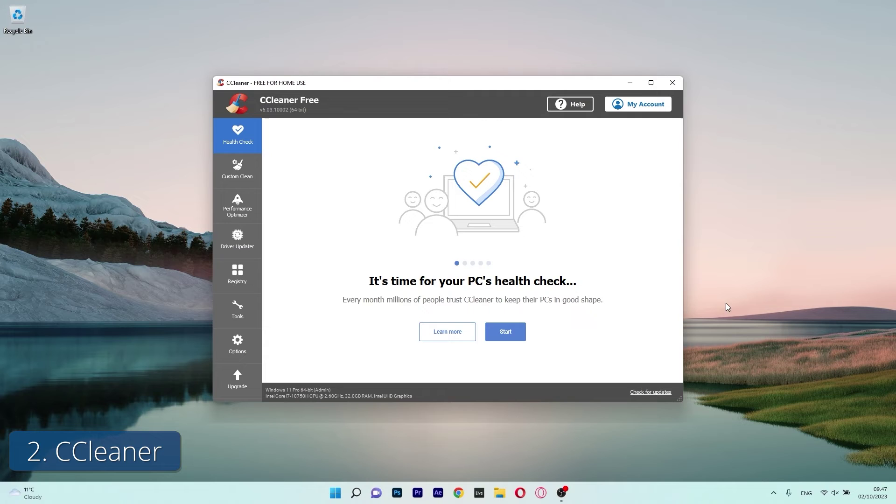
Run the PC health check, apply its fixes, and rerun it to get 17753 trackers and 211 MB junk
{"action": "left_click", "coordinate": [507, 337]}
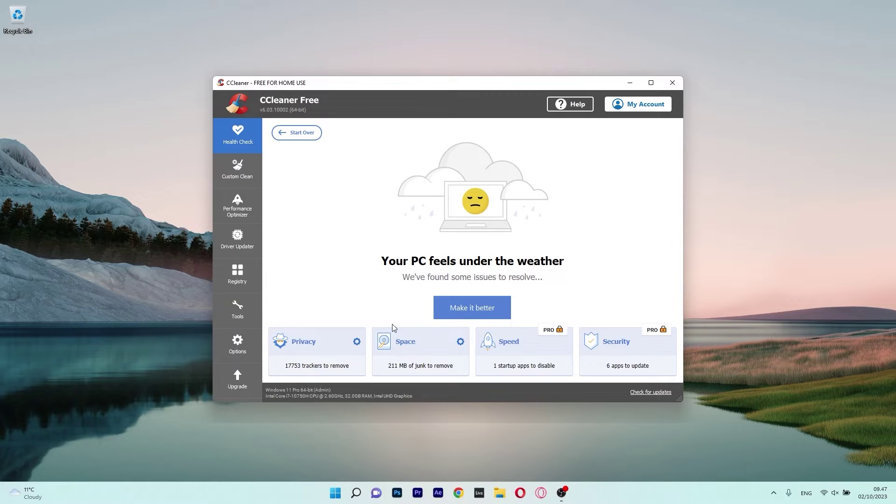
{"action": "left_click", "coordinate": [476, 312]}
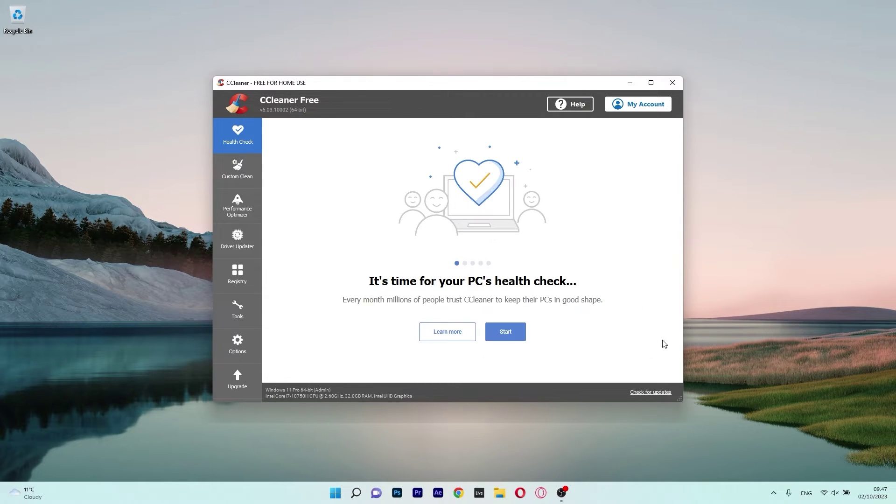
{"action": "left_click", "coordinate": [507, 339]}
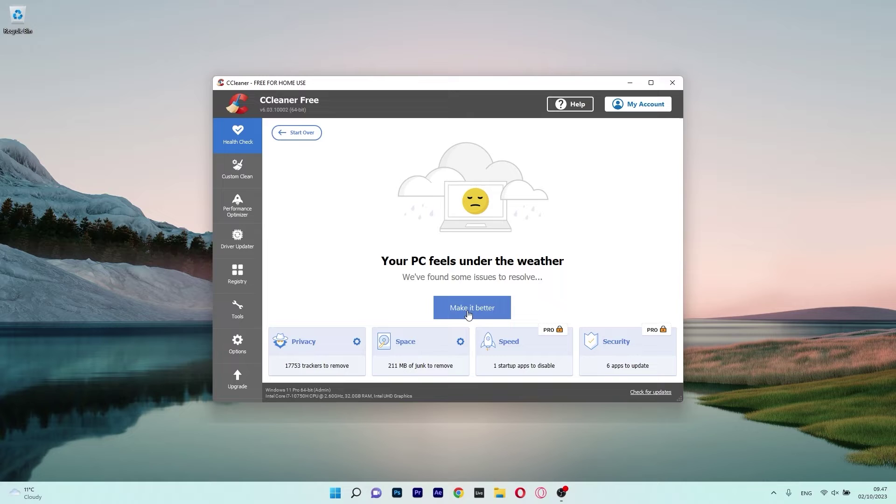
Apply the health check fixes and run a Custom Clean analysis, keeping Slack open, finding 1.09 GB
{"action": "left_click", "coordinate": [472, 311]}
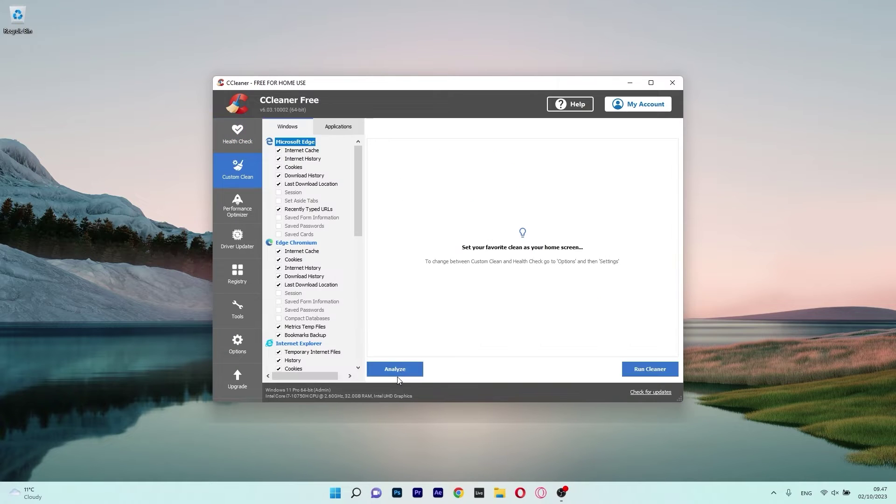
{"action": "left_click", "coordinate": [395, 369]}
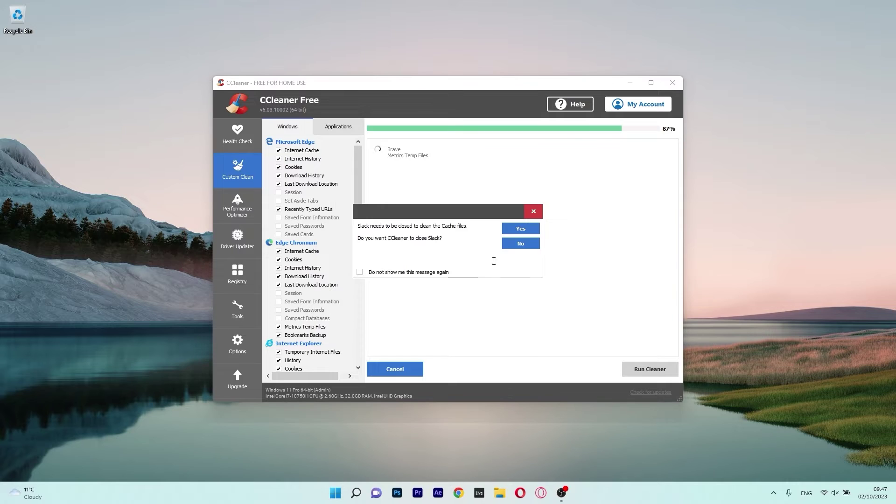
{"action": "left_click", "coordinate": [521, 245]}
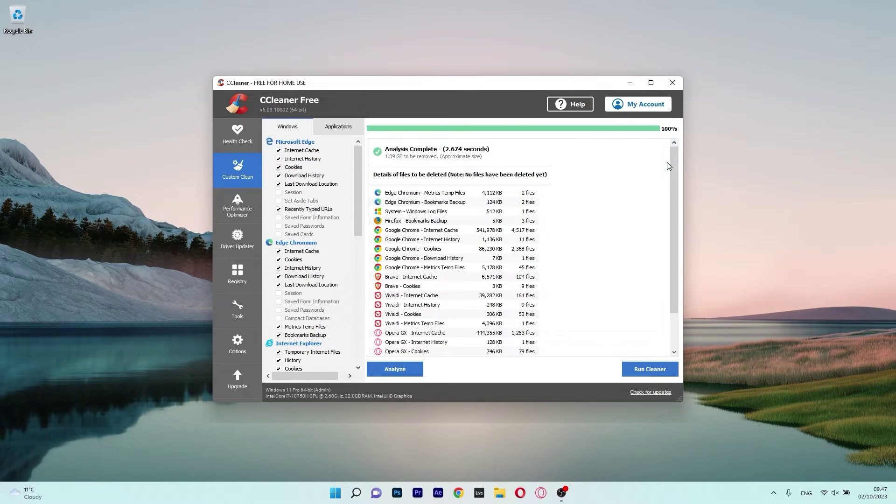
Scan the registry for issues, then bring up the Duplicate Finder from Tools
{"action": "left_click", "coordinate": [395, 368]}
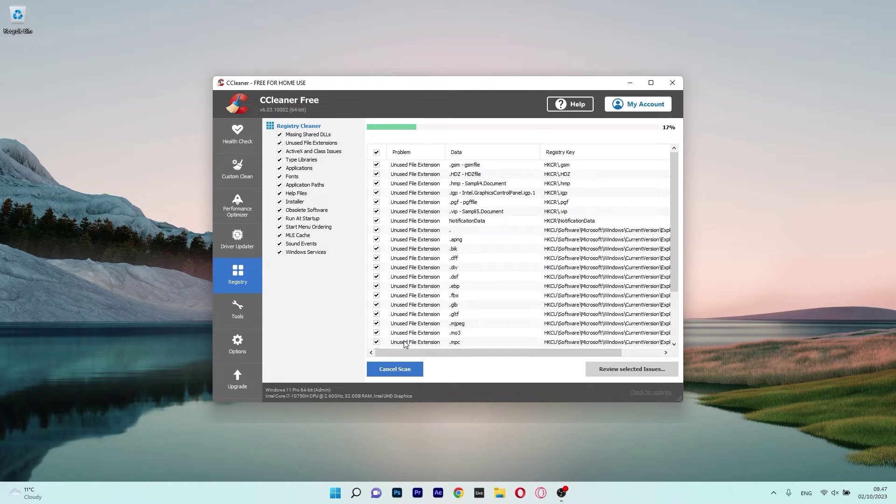
{"action": "left_click", "coordinate": [238, 309]}
{"action": "left_click", "coordinate": [298, 208]}
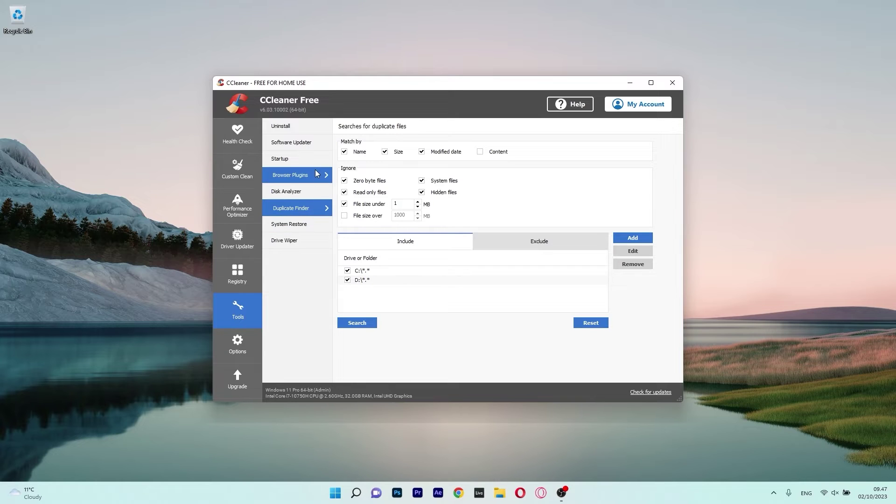
Look through the installed programs under Uninstall, then return to the 99-issue Registry scan results
{"action": "left_click", "coordinate": [299, 128]}
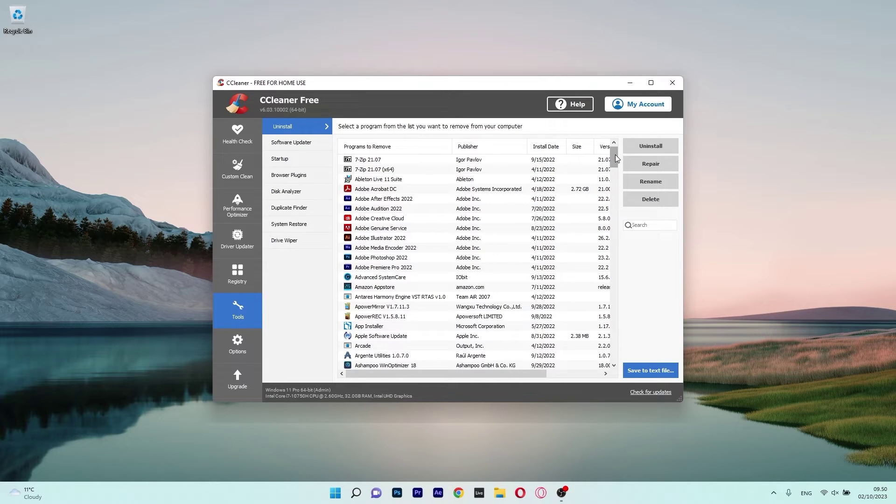
{"action": "left_click_drag", "start_coordinate": [616, 159], "coordinate": [616, 172]}
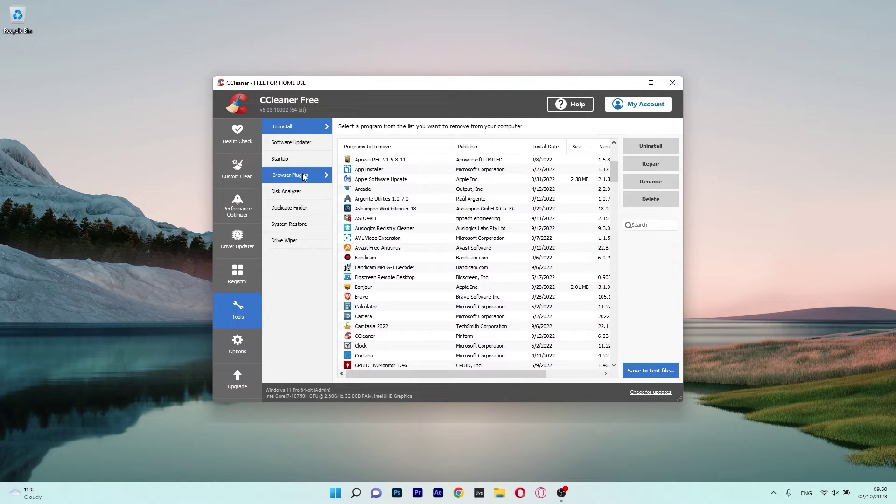
{"action": "left_click", "coordinate": [237, 274]}
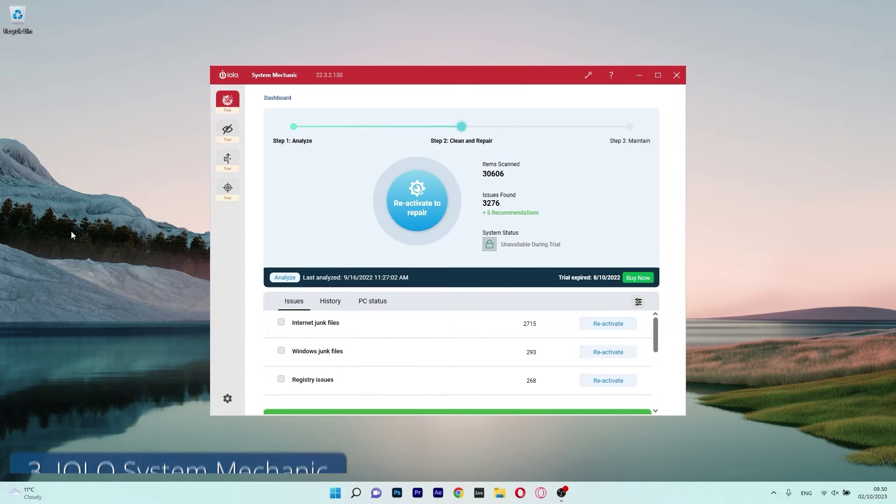
Run a new analysis, which finishes with 30634 items scanned and 321 issues found
{"action": "left_click", "coordinate": [285, 278]}
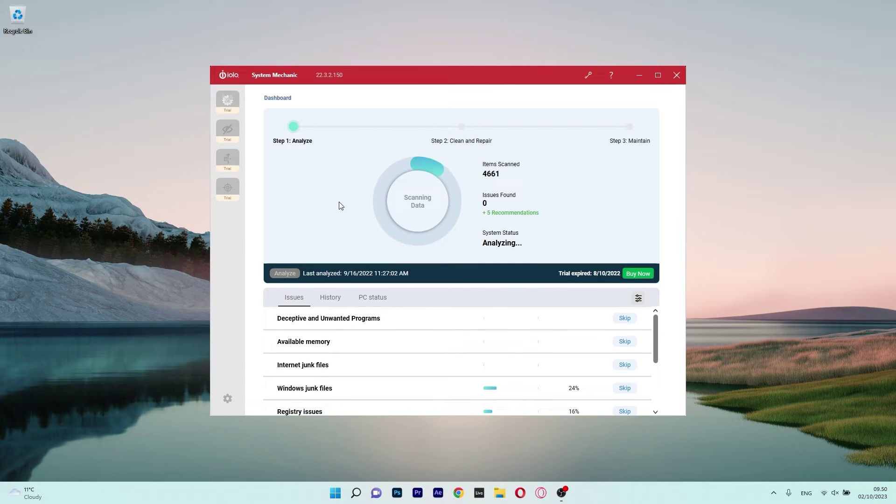
{"action": "scroll", "coordinate": [503, 336], "scroll_direction": "down", "scroll_amount": 3}
{"action": "scroll", "coordinate": [452, 350], "scroll_direction": "up", "scroll_amount": 2}
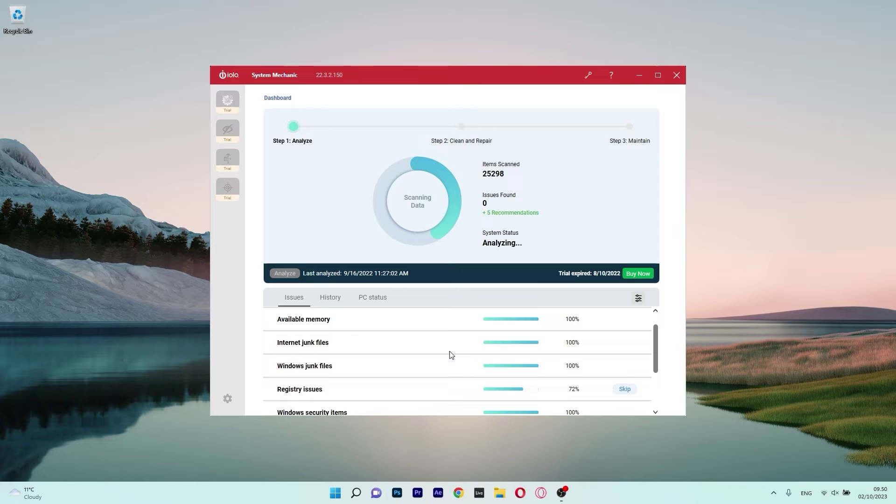
{"action": "scroll", "coordinate": [451, 355], "scroll_direction": "down", "scroll_amount": 1}
{"action": "scroll", "coordinate": [451, 354], "scroll_direction": "down", "scroll_amount": 2}
{"action": "scroll", "coordinate": [451, 355], "scroll_direction": "up", "scroll_amount": 1}
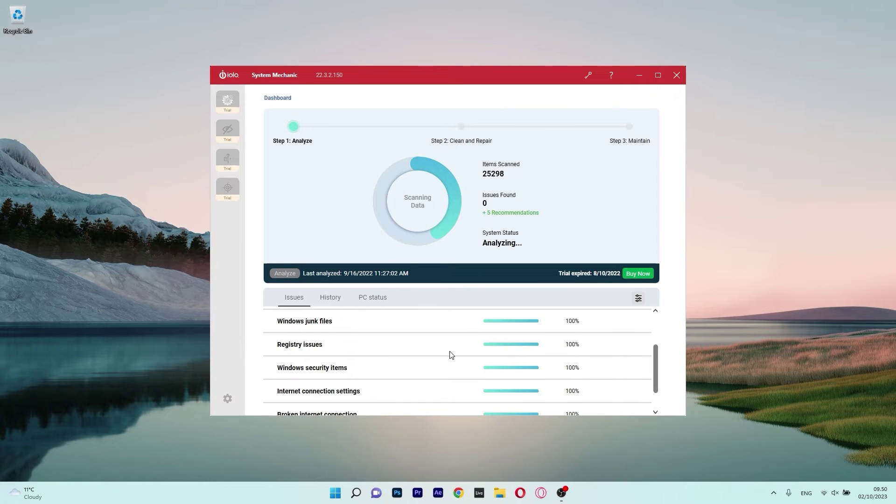
{"action": "scroll", "coordinate": [451, 356], "scroll_direction": "up", "scroll_amount": 3}
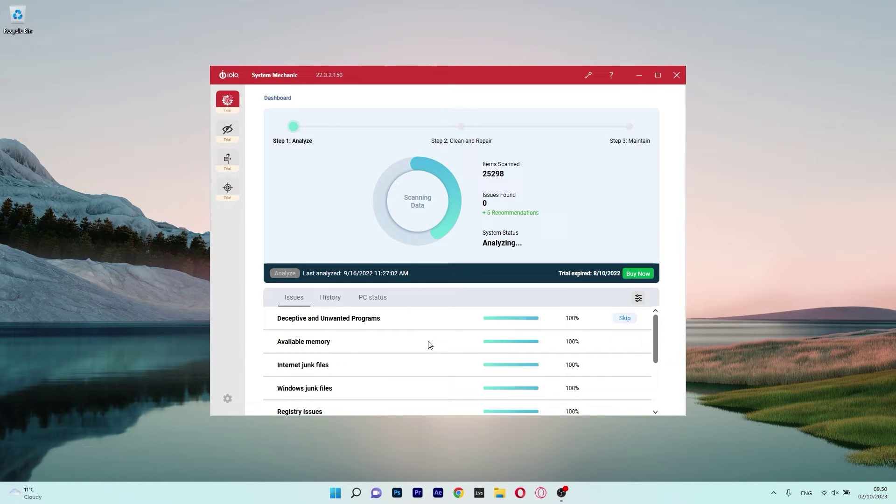
Scroll through the PC status details, including its 296 startup programs
{"action": "left_click", "coordinate": [379, 299]}
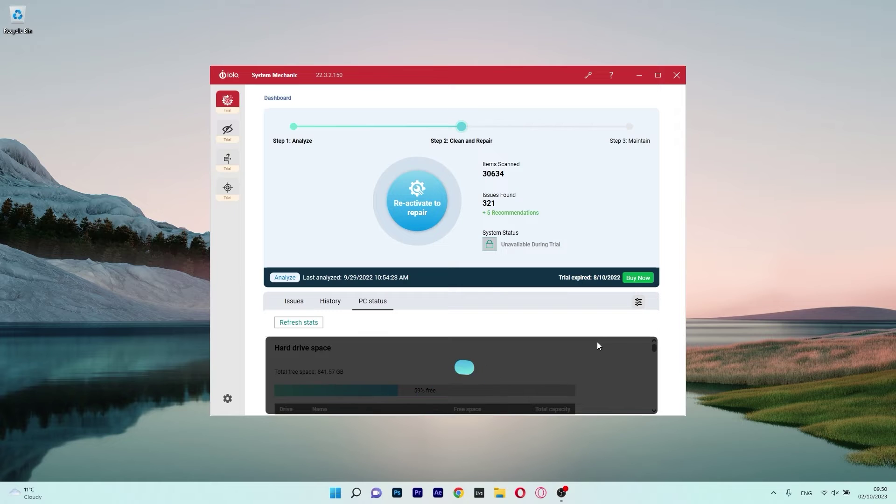
{"action": "scroll", "coordinate": [524, 346], "scroll_direction": "down", "scroll_amount": 2}
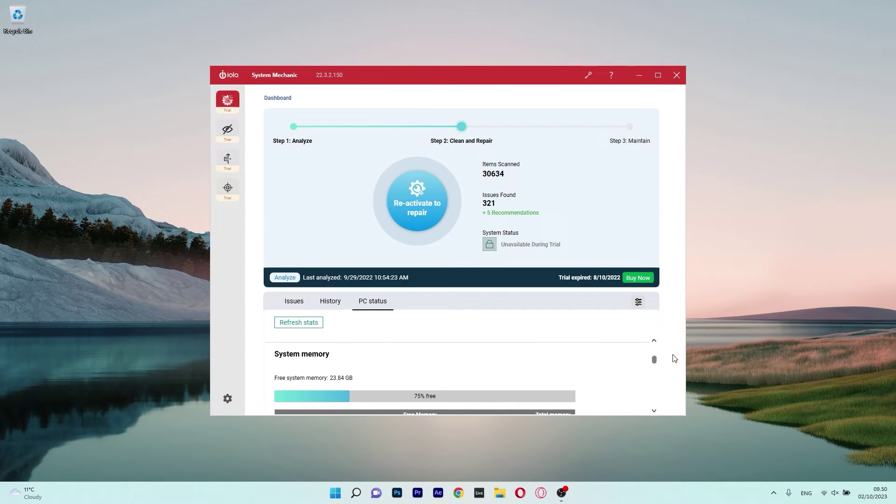
{"action": "scroll", "coordinate": [654, 360], "scroll_direction": "down", "scroll_amount": 2}
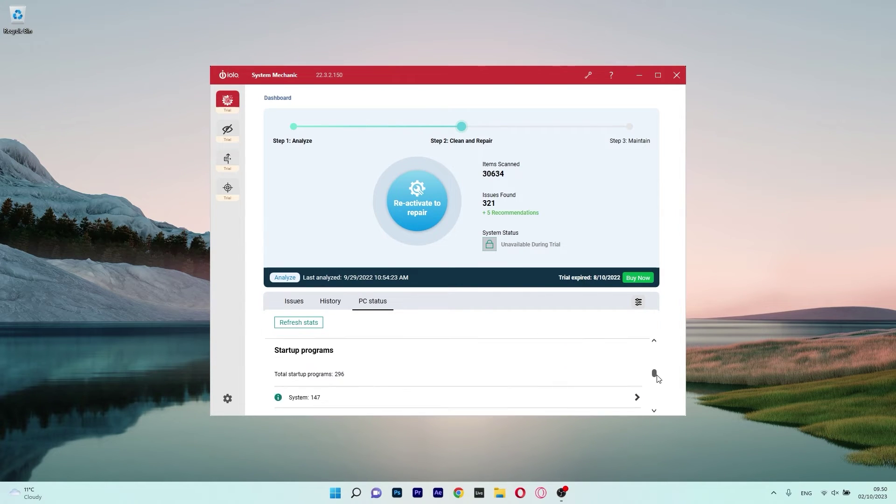
{"action": "scroll", "coordinate": [655, 381], "scroll_direction": "down", "scroll_amount": 2}
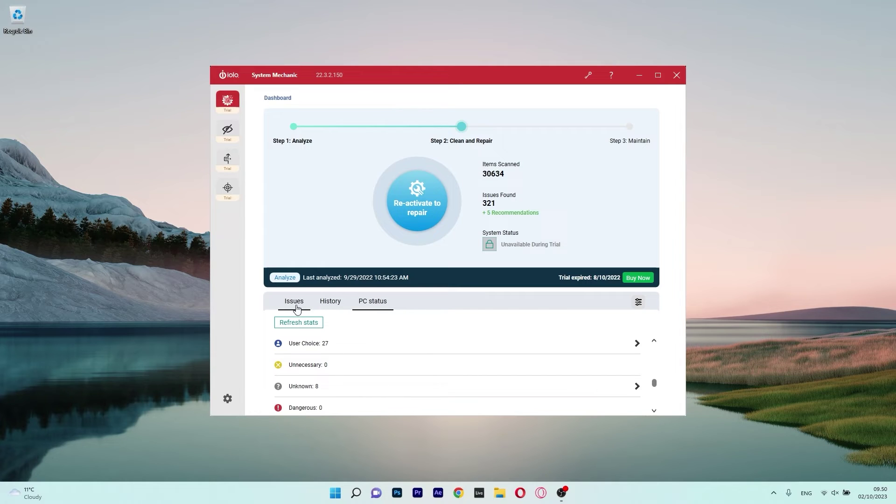
Check the action history, then view Privacy Guardian's Privacy Shield data-sharing settings
{"action": "left_click", "coordinate": [327, 302]}
{"action": "left_click", "coordinate": [229, 129]}
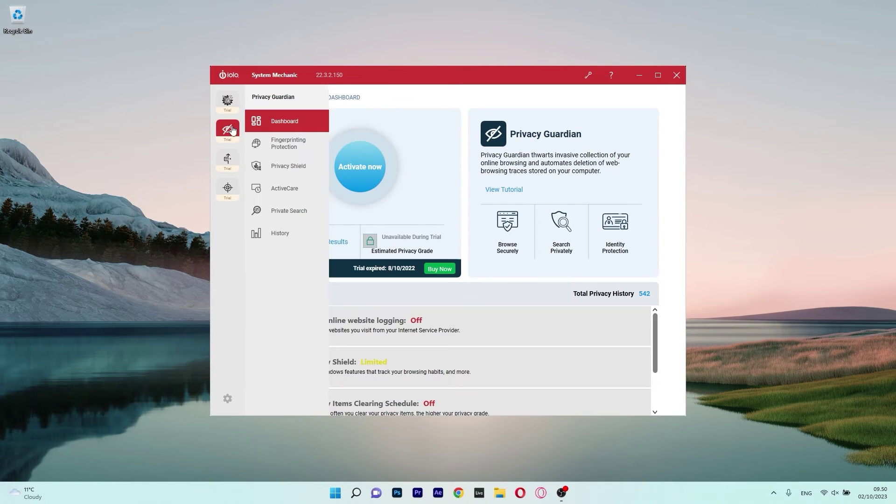
{"action": "mouse_move", "coordinate": [231, 135]}
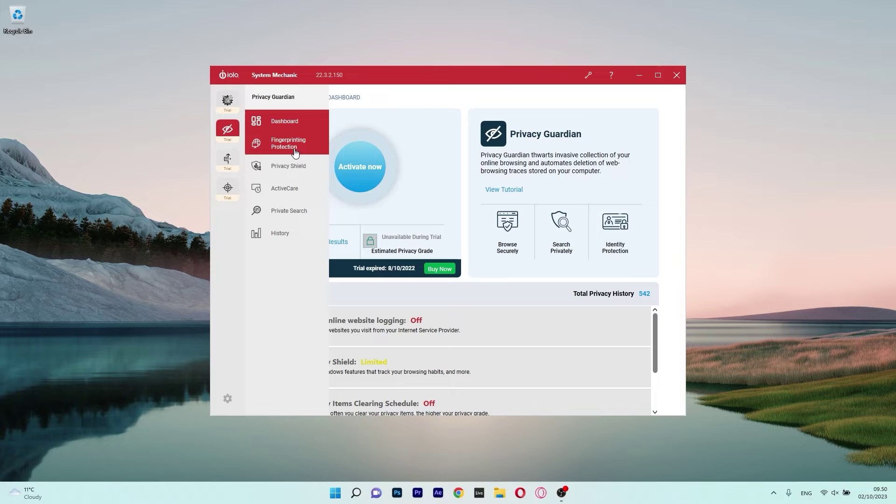
{"action": "left_click", "coordinate": [289, 167]}
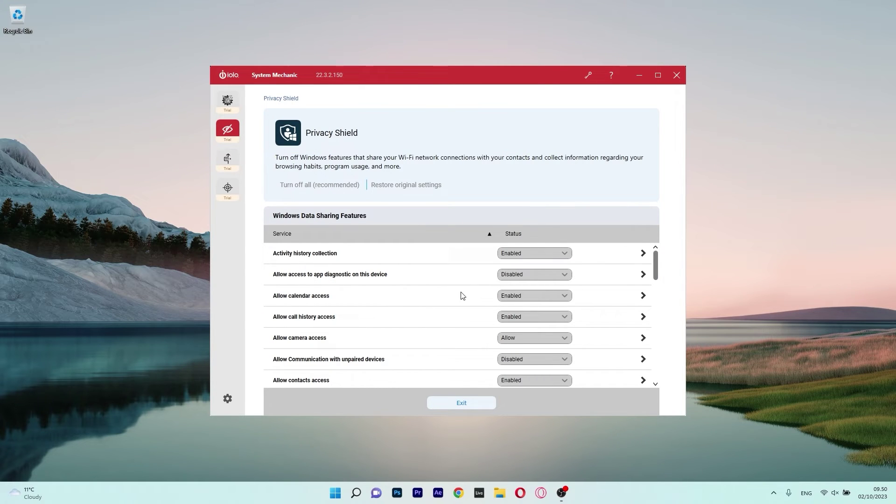
View the ActiveCare Automatic Privacy Cleaning page
{"action": "mouse_move", "coordinate": [257, 163]}
{"action": "left_click", "coordinate": [289, 189]}
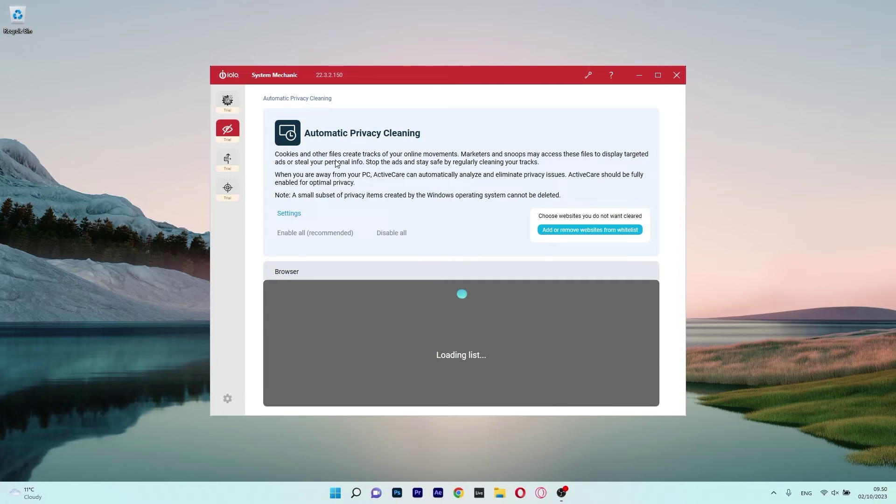
{"action": "mouse_move", "coordinate": [227, 130]}
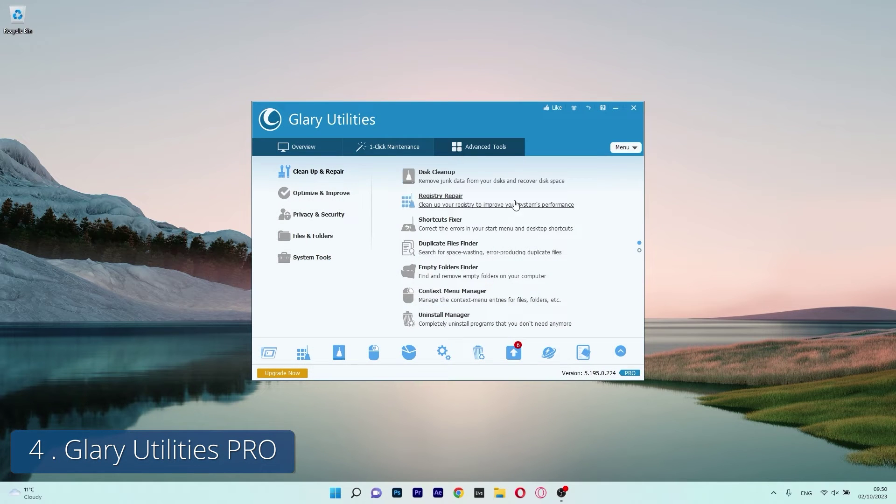
Run the 1-Click Maintenance scan, inspect the 64 registry issues, and close the list back to the summary
{"action": "left_click", "coordinate": [391, 146]}
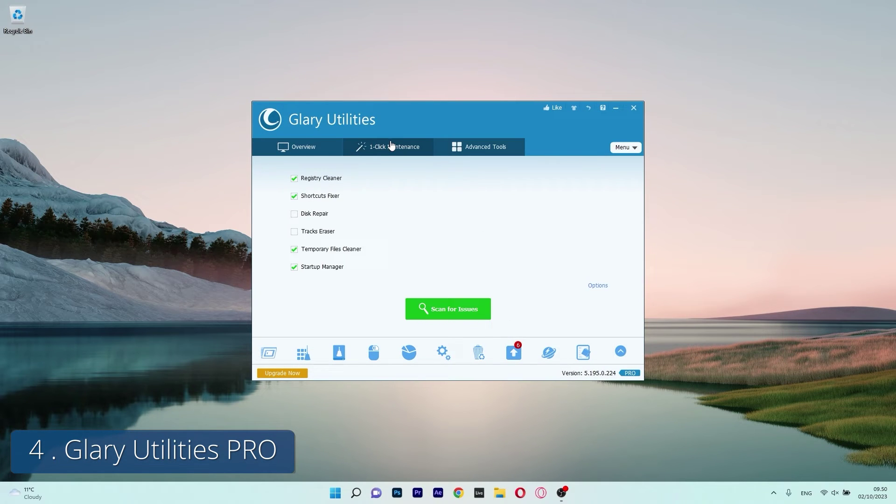
{"action": "left_click", "coordinate": [428, 308]}
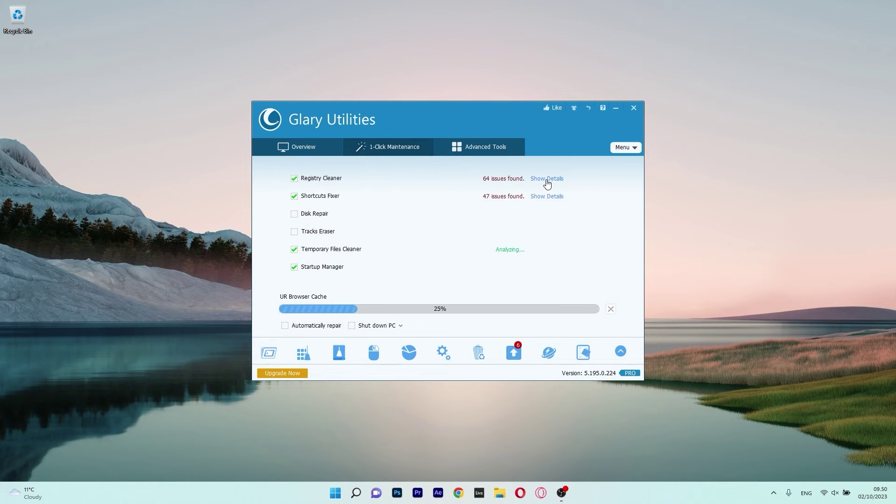
{"action": "left_click", "coordinate": [547, 180]}
{"action": "scroll", "coordinate": [459, 212], "scroll_direction": "down", "scroll_amount": 10}
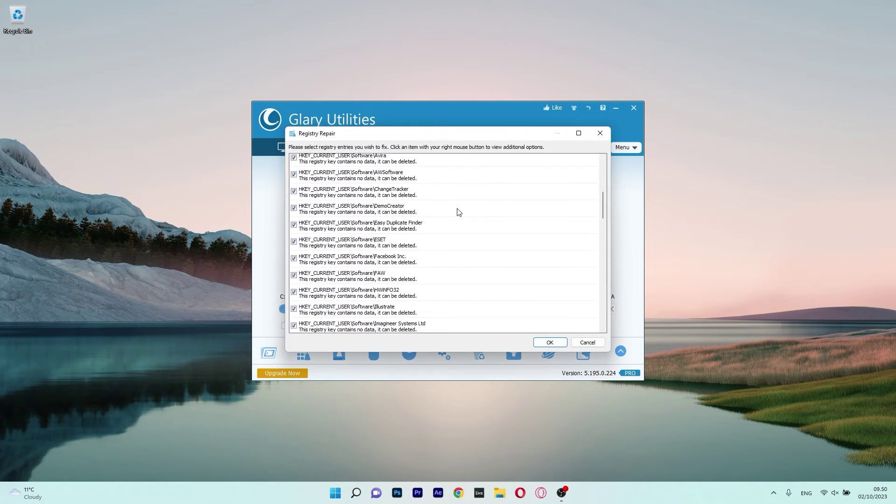
{"action": "left_click", "coordinate": [550, 342]}
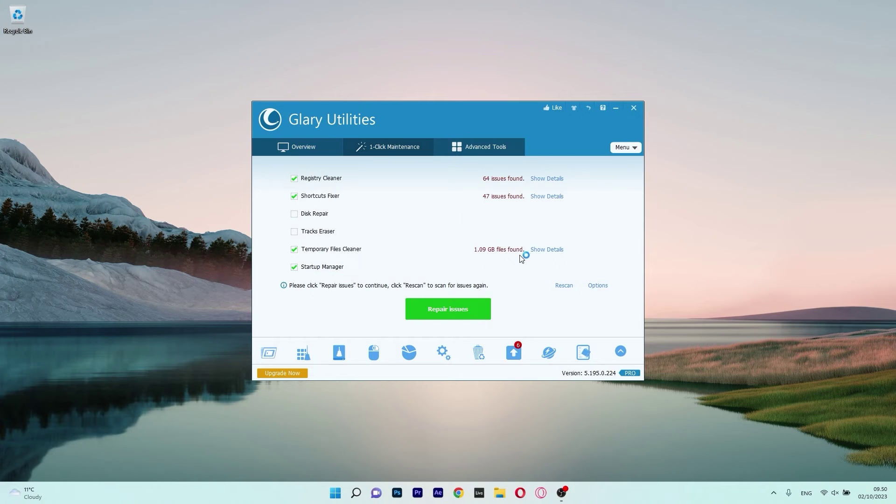
Run Registry Repair from Advanced Tools and expand the 10 File Extensions issues
{"action": "left_click", "coordinate": [485, 146]}
{"action": "left_click", "coordinate": [425, 198]}
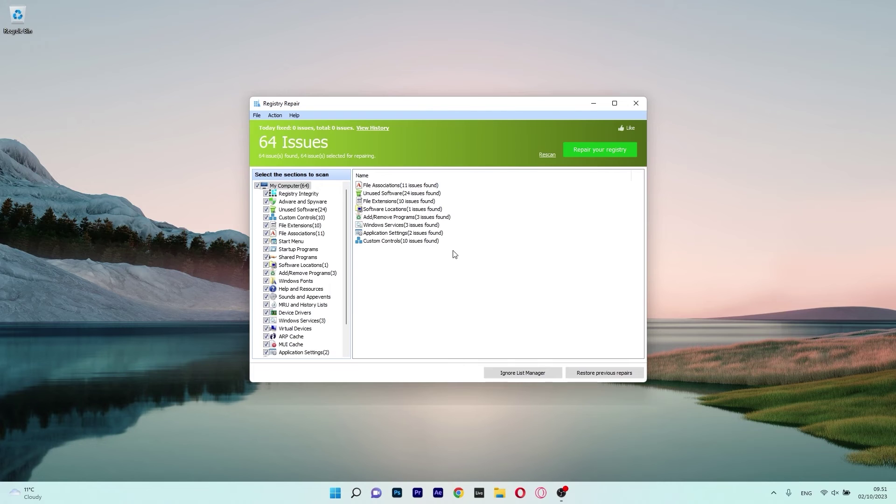
{"action": "double_click", "coordinate": [396, 201]}
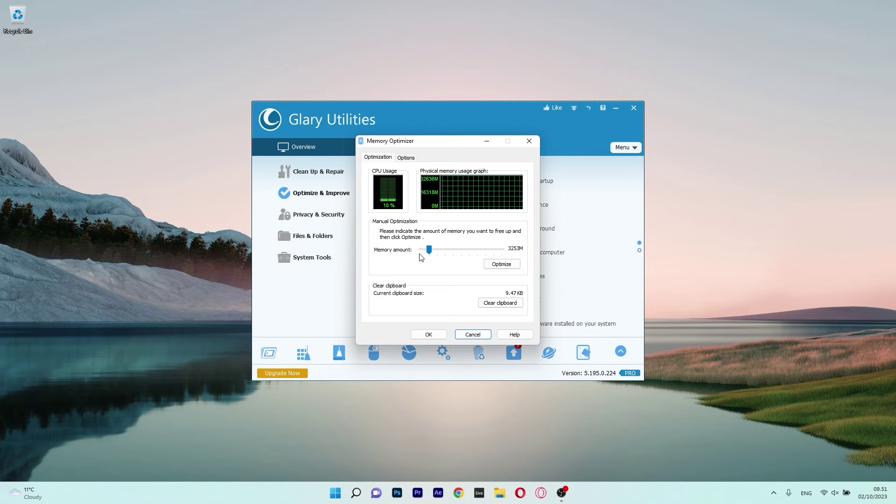
Close Memory Optimizer, browse Privacy & Security and System Tools, and try Repair System Files
{"action": "key", "text": "Escape"}
{"action": "left_click", "coordinate": [320, 226]}
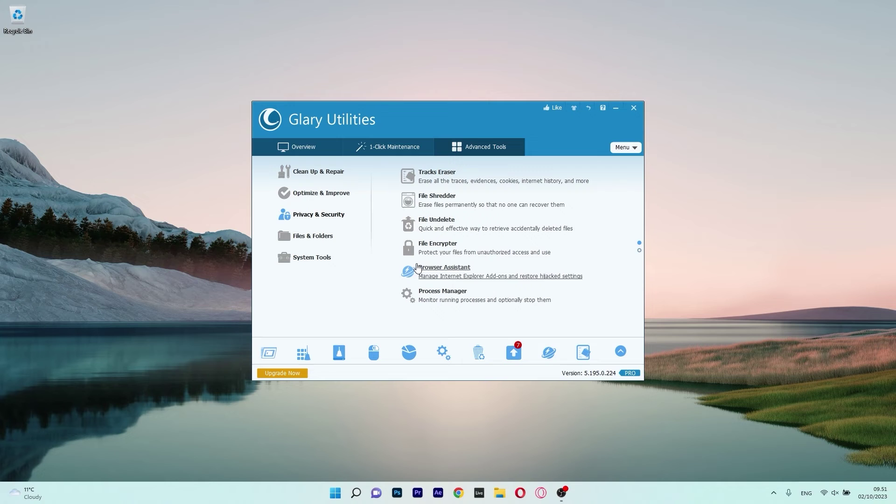
{"action": "left_click", "coordinate": [316, 257]}
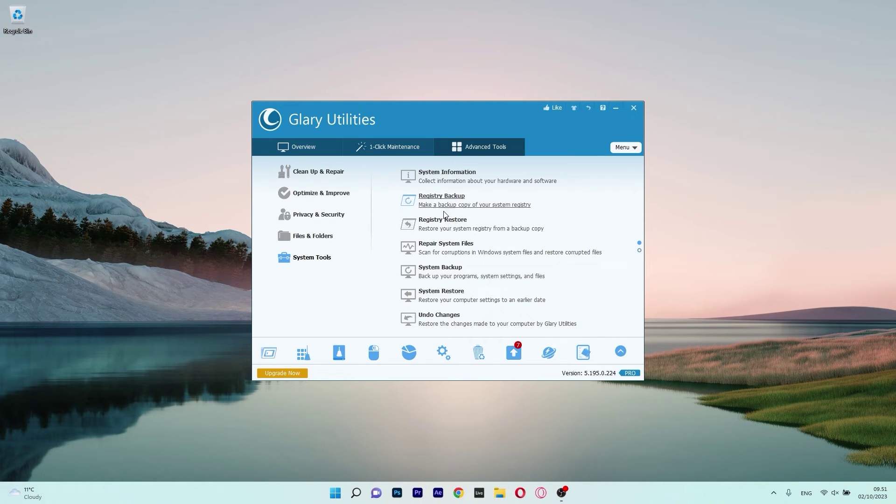
{"action": "left_click", "coordinate": [451, 256]}
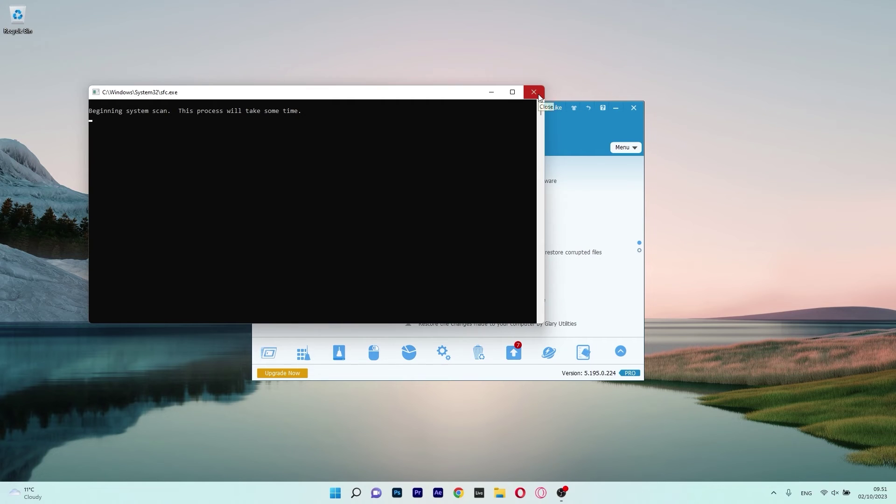
{"action": "left_click", "coordinate": [534, 92]}
Check System Information, then settle on the Files & Folders tools list
{"action": "left_click", "coordinate": [432, 183]}
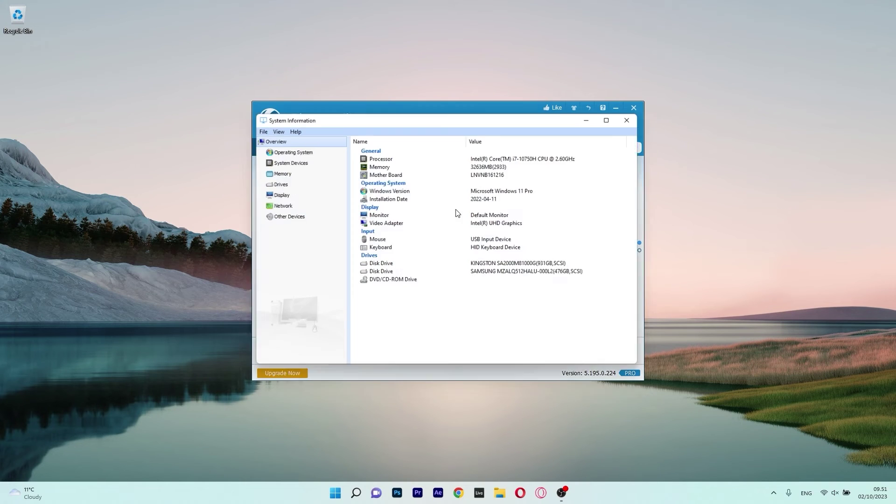
{"action": "left_click", "coordinate": [635, 119]}
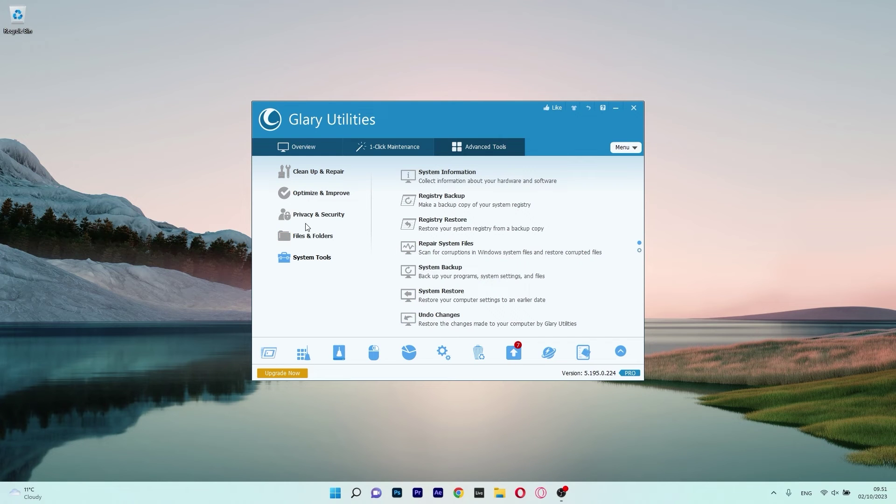
{"action": "left_click", "coordinate": [309, 238]}
{"action": "left_click", "coordinate": [319, 172]}
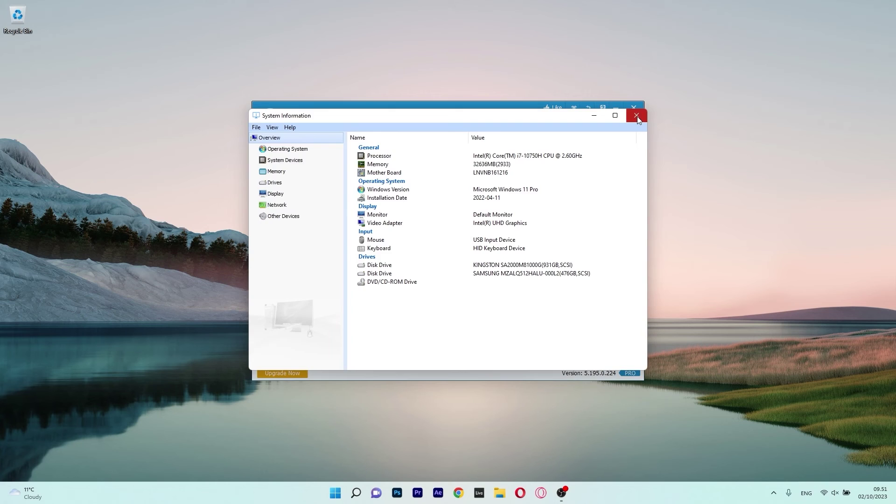
{"action": "left_click", "coordinate": [637, 116]}
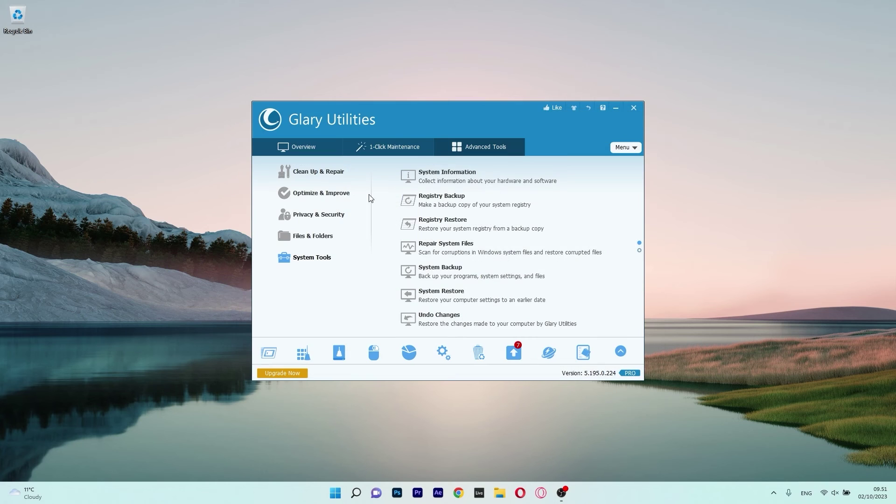
{"action": "left_click", "coordinate": [309, 237]}
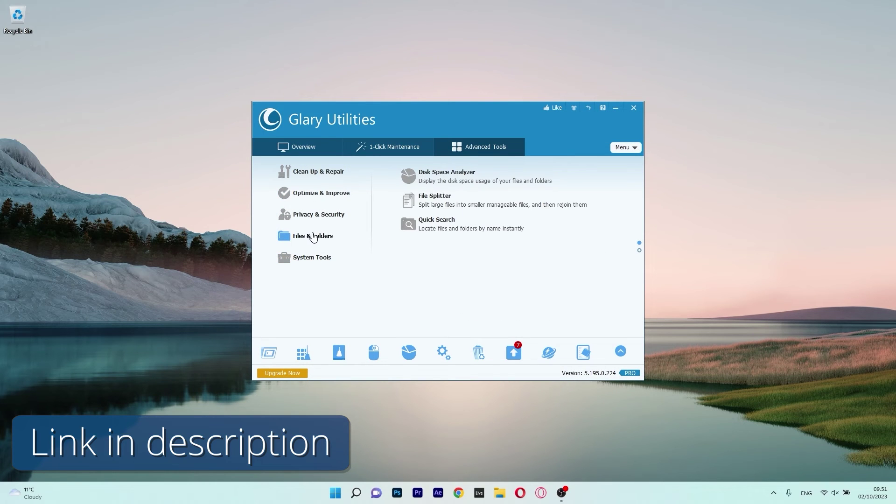
Start the WinOptimizer 18 analysis, then browse the Clean, Optimize and Automatic pages before returning to Overview
{"action": "left_click", "coordinate": [322, 170]}
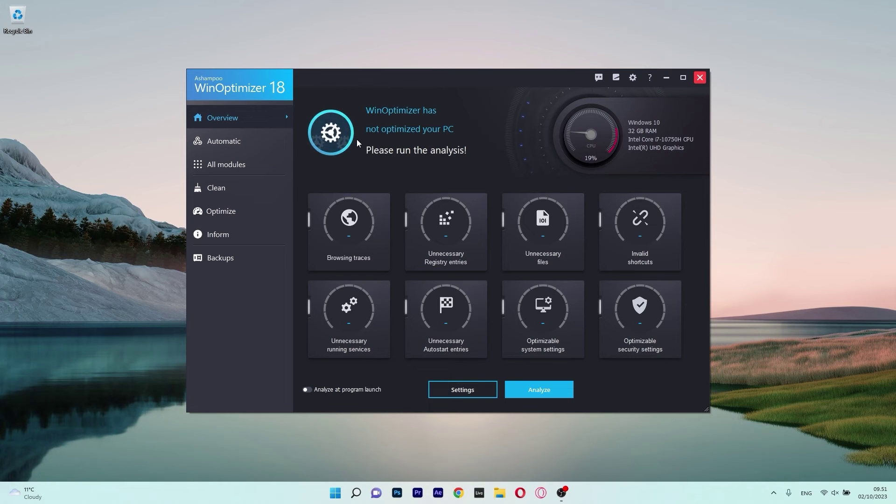
{"action": "left_click", "coordinate": [530, 393]}
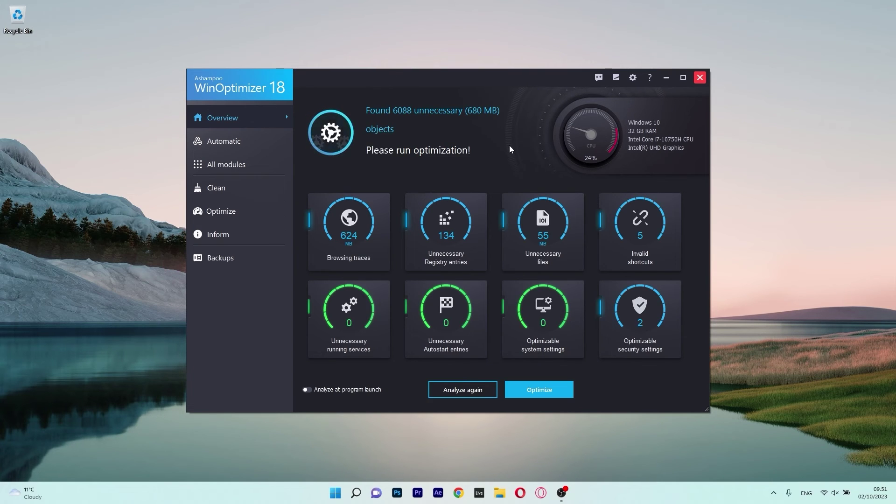
{"action": "left_click", "coordinate": [216, 188]}
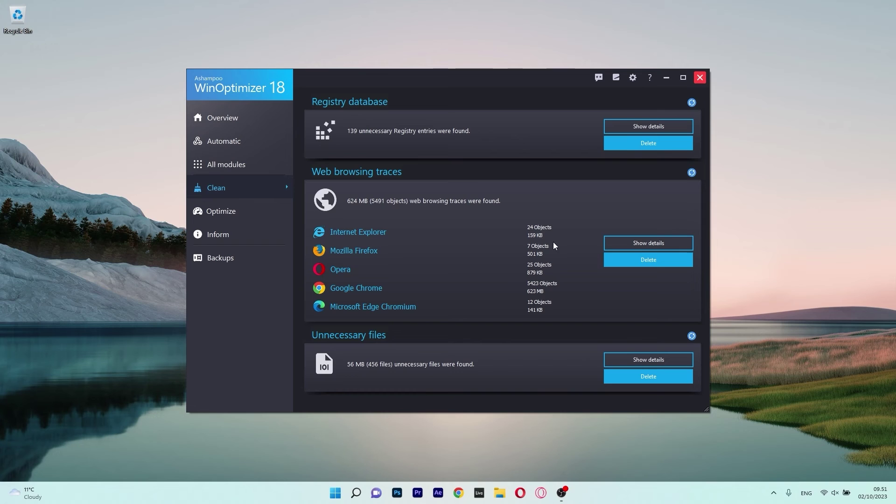
{"action": "left_click", "coordinate": [217, 216]}
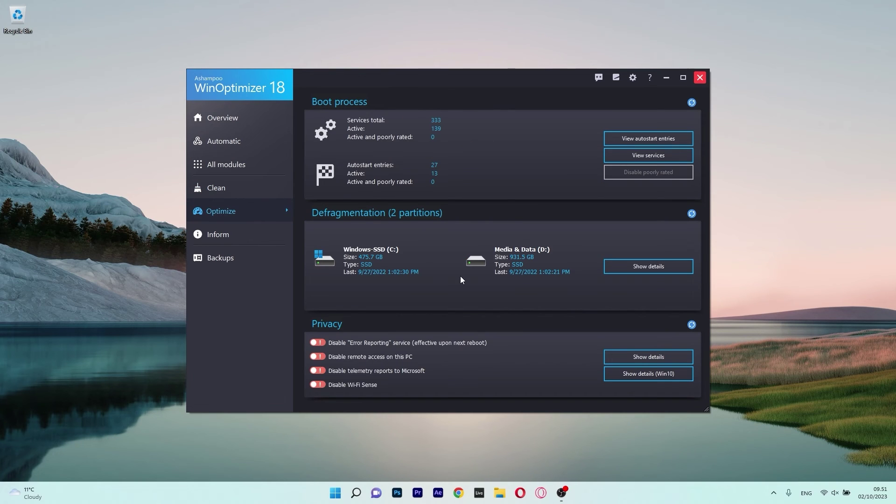
{"action": "left_click", "coordinate": [225, 142]}
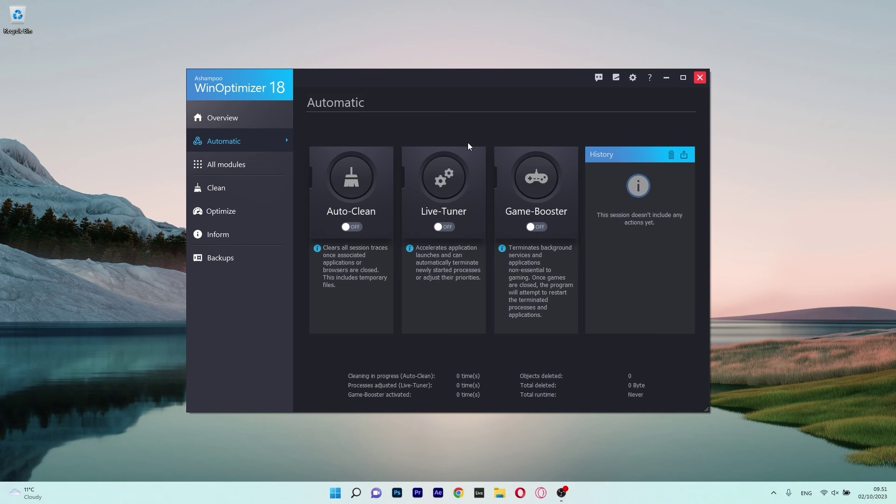
{"action": "left_click", "coordinate": [220, 117]}
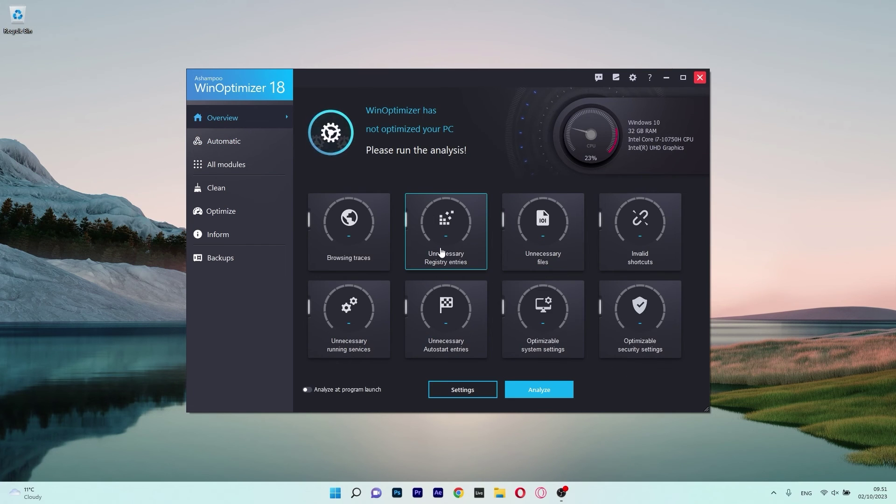
Rerun the analysis and check the registry entries, browsing traces and unnecessary files details
{"action": "left_click", "coordinate": [540, 391]}
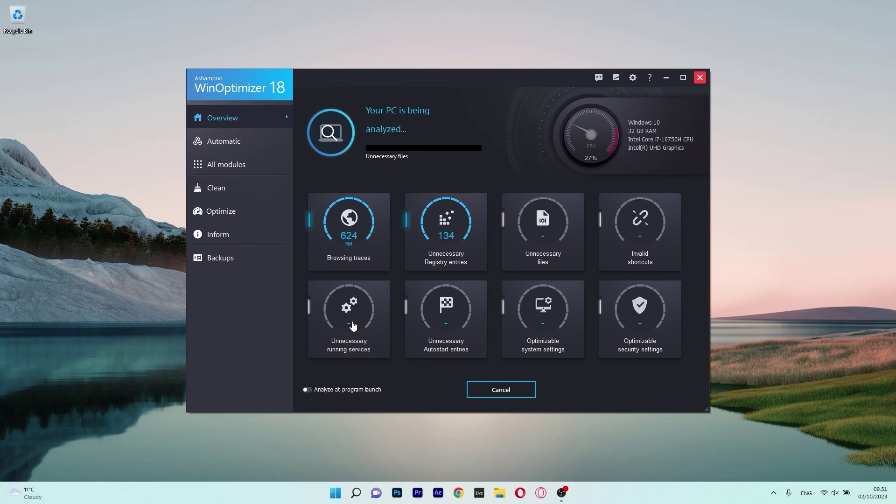
{"action": "left_click", "coordinate": [425, 227]}
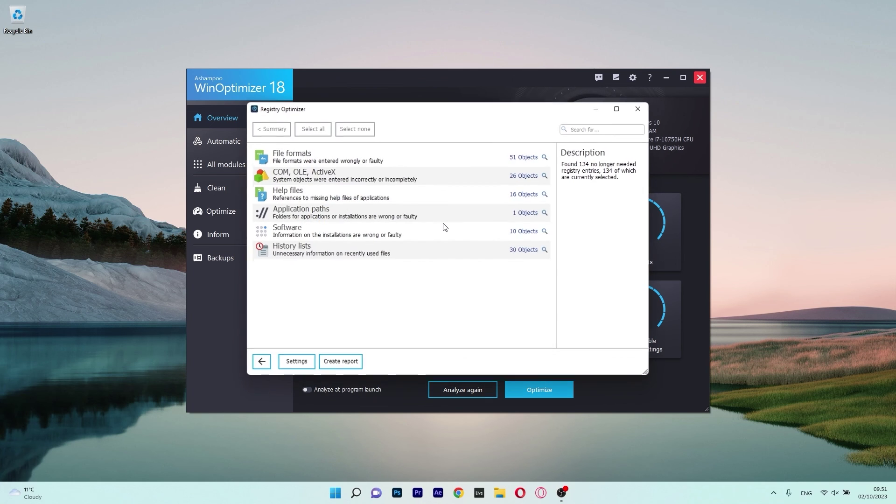
{"action": "left_click", "coordinate": [638, 109]}
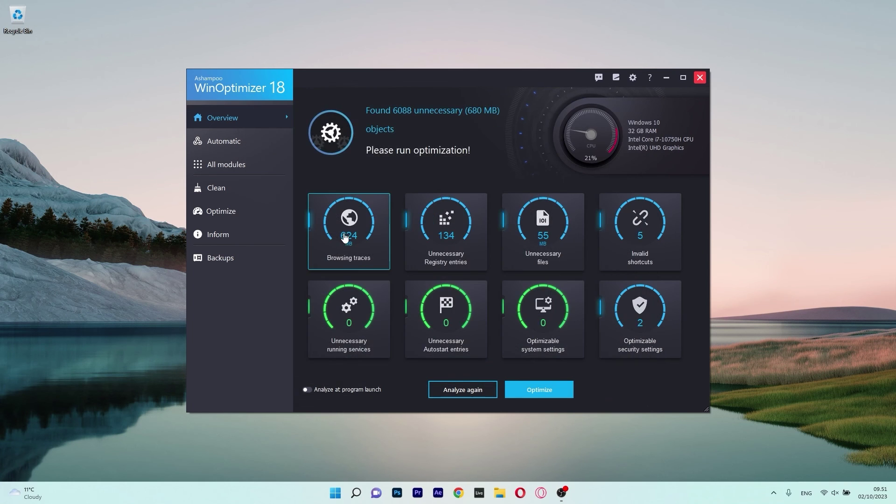
{"action": "left_click", "coordinate": [345, 238]}
{"action": "left_click", "coordinate": [640, 107]}
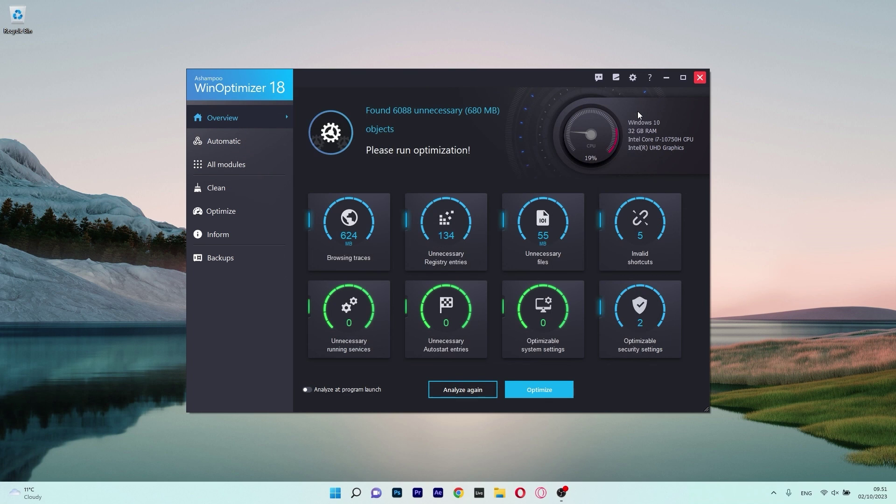
{"action": "left_click", "coordinate": [561, 252]}
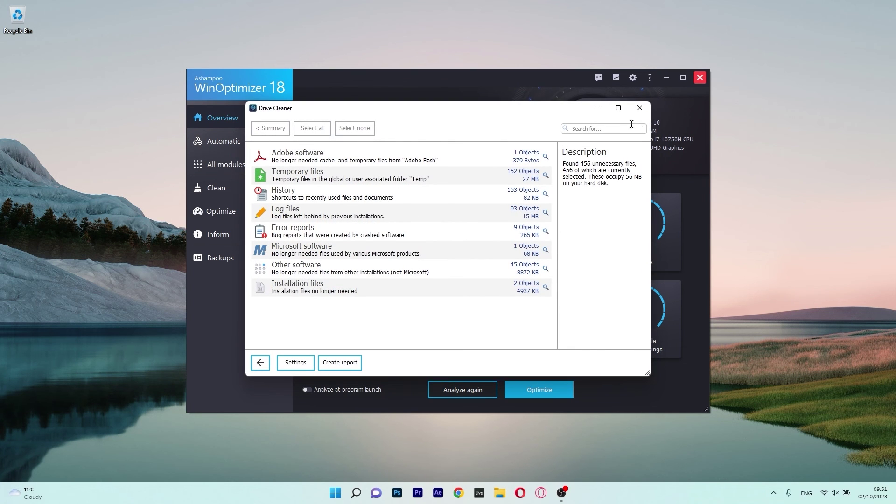
{"action": "left_click", "coordinate": [640, 108]}
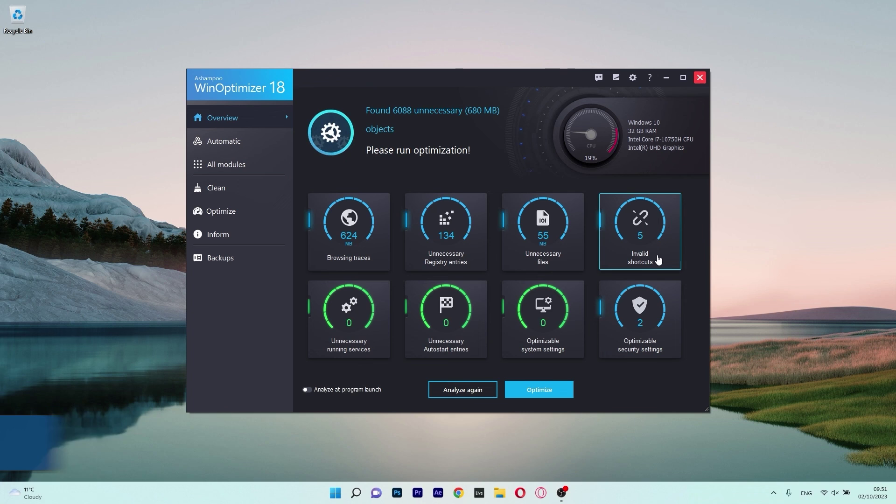